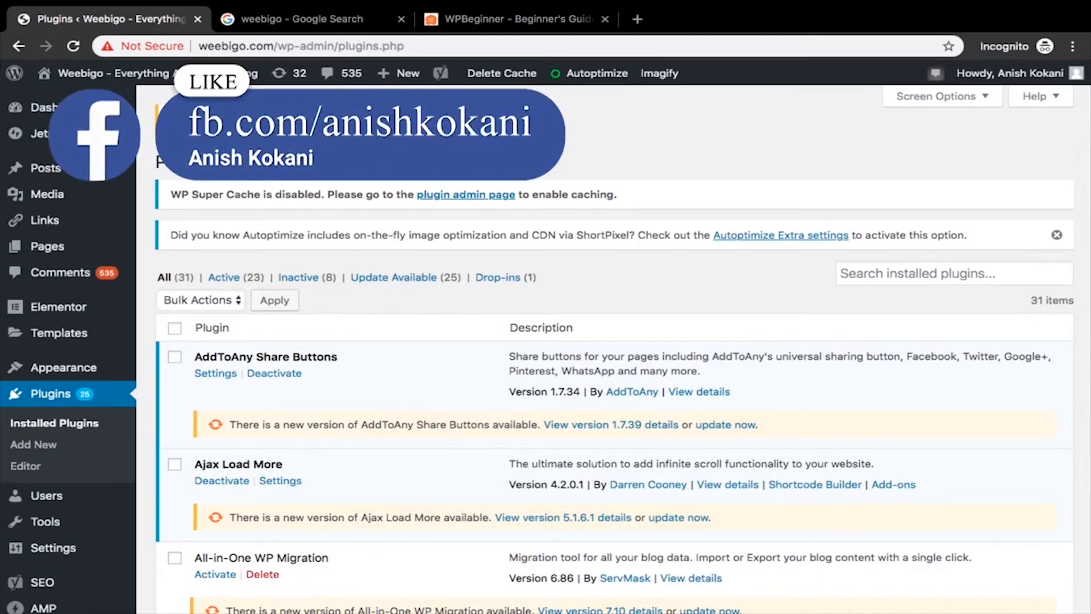
- Open the site's list of installed themes
mouse_move(23, 372)
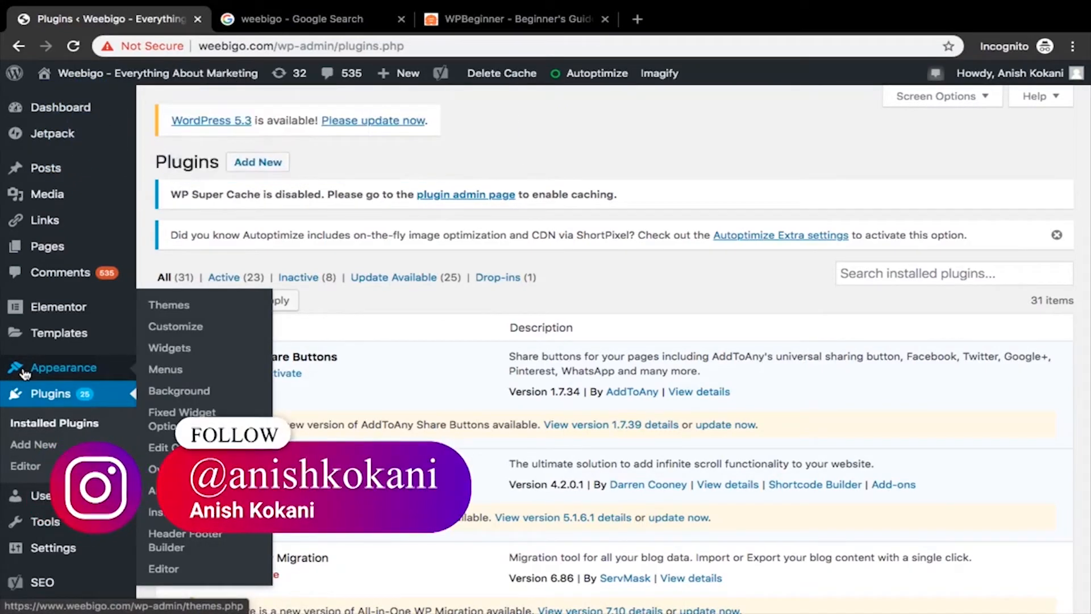
click(23, 372)
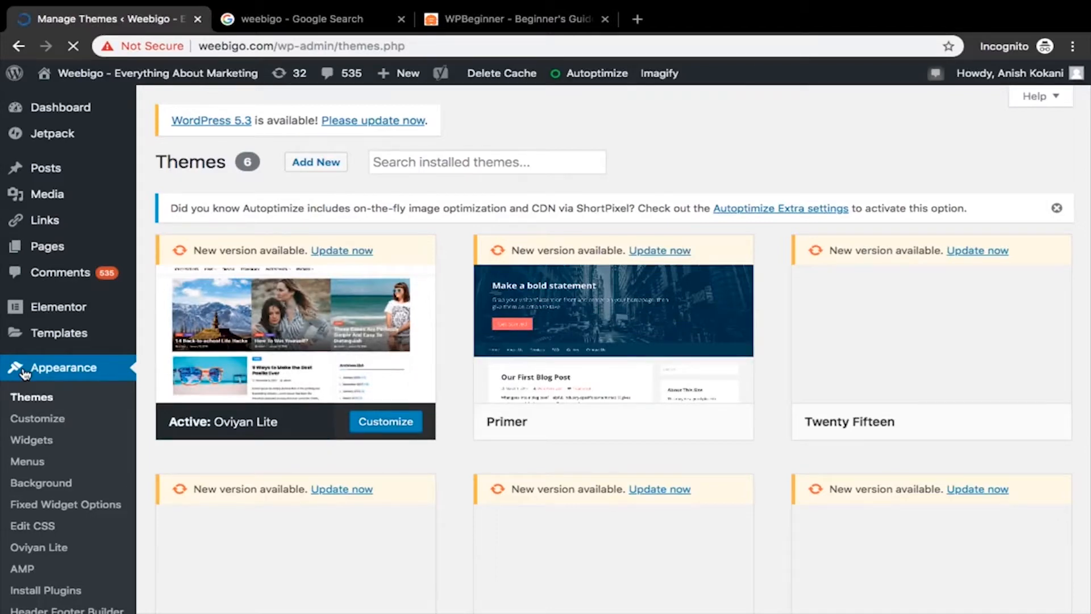
- Open wordpress.org in a new browser tab and go to its theme directory
click(638, 21)
text(wordpr)
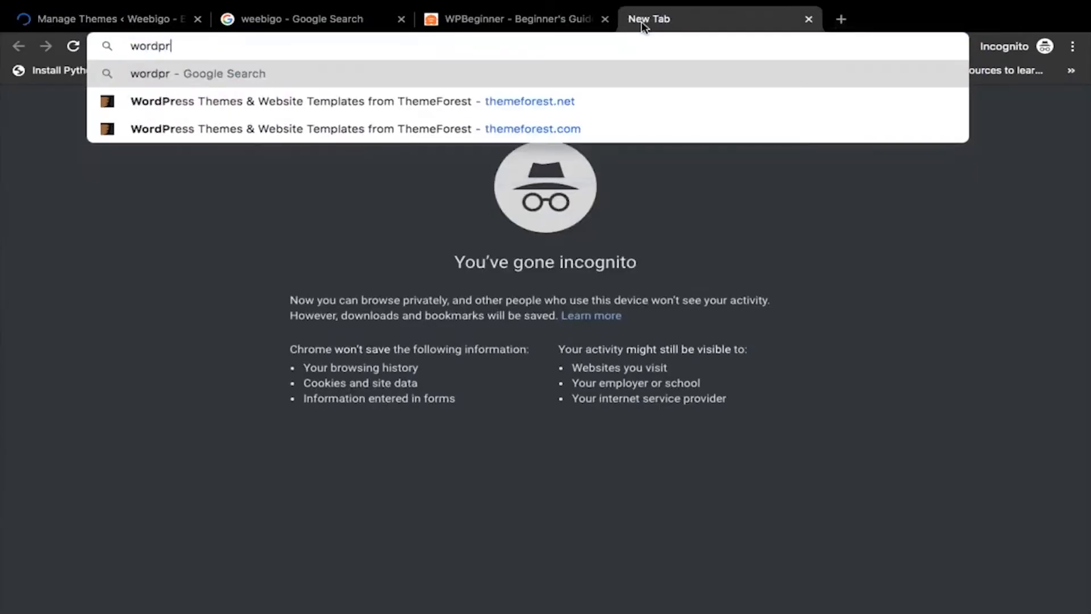
text(ess.or)
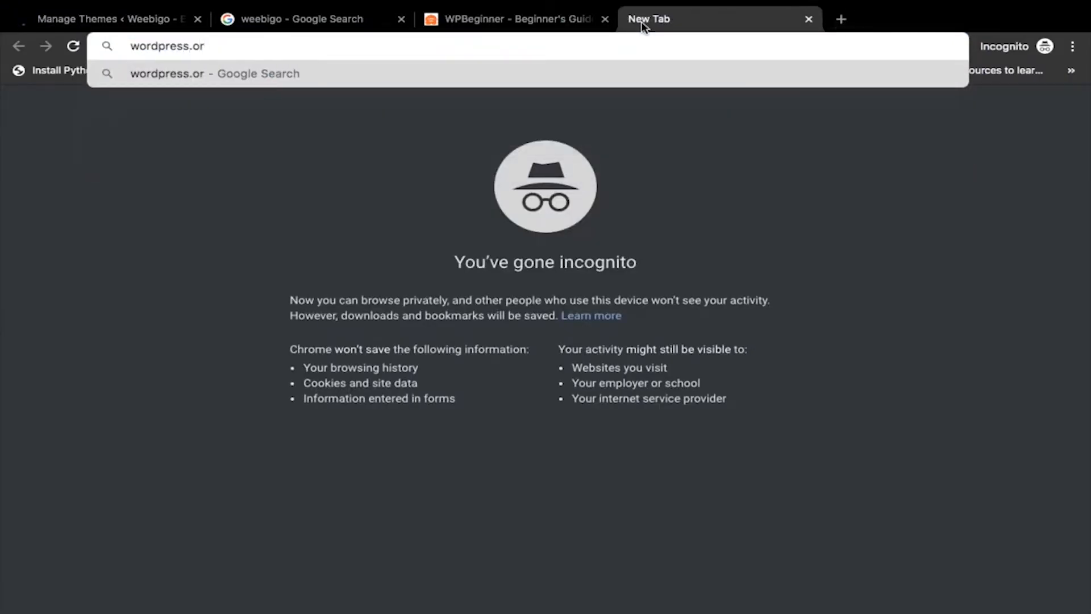
text(g)
key(Return)
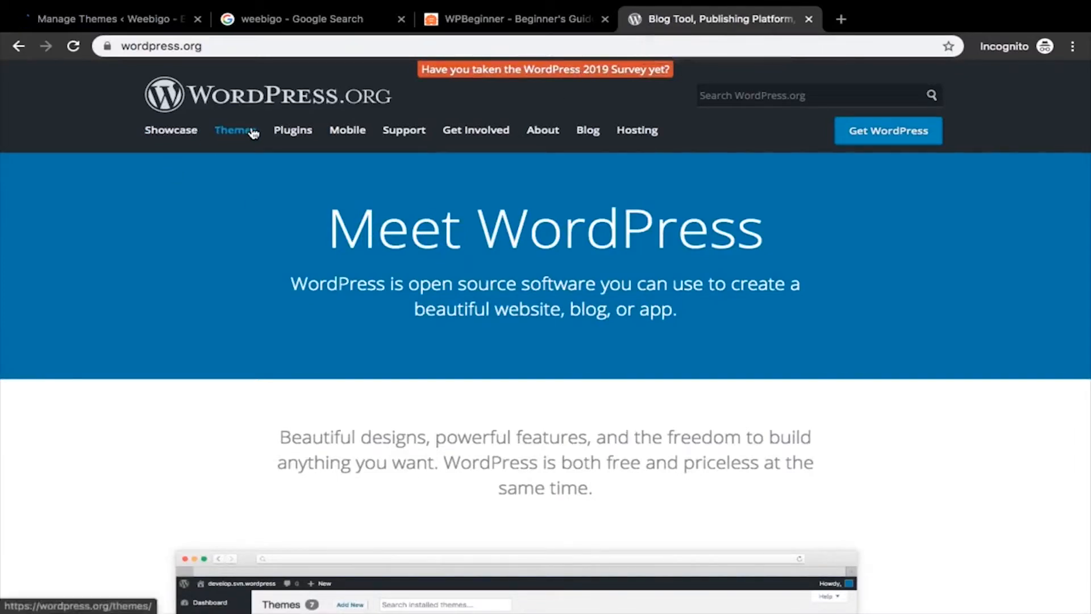
click(253, 133)
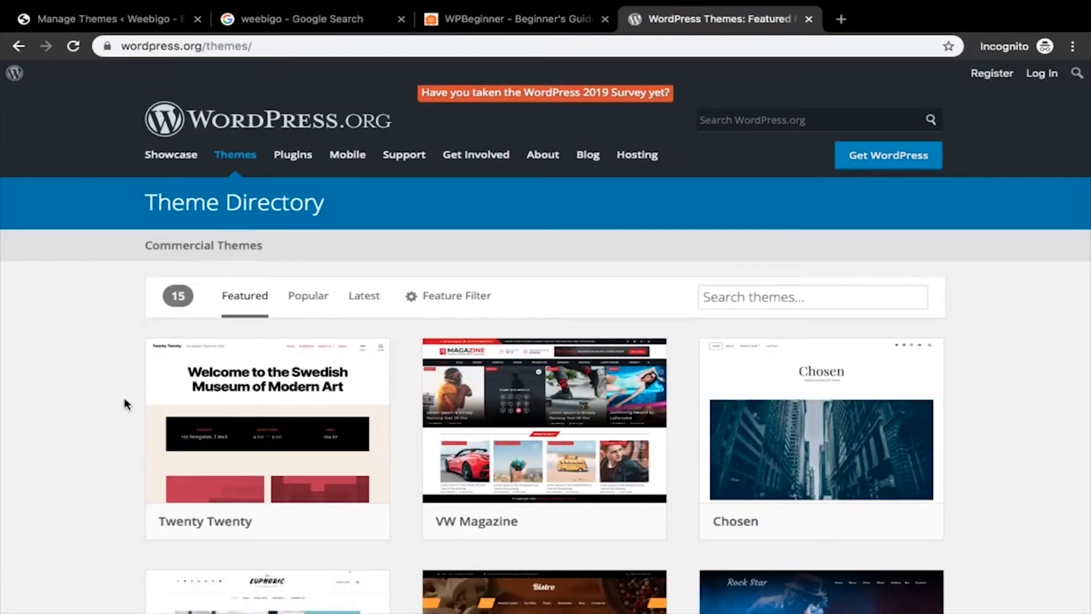
- Look through the featured themes in the WordPress theme directory
scroll(124, 399, down, 10)
scroll(128, 391, down, 15)
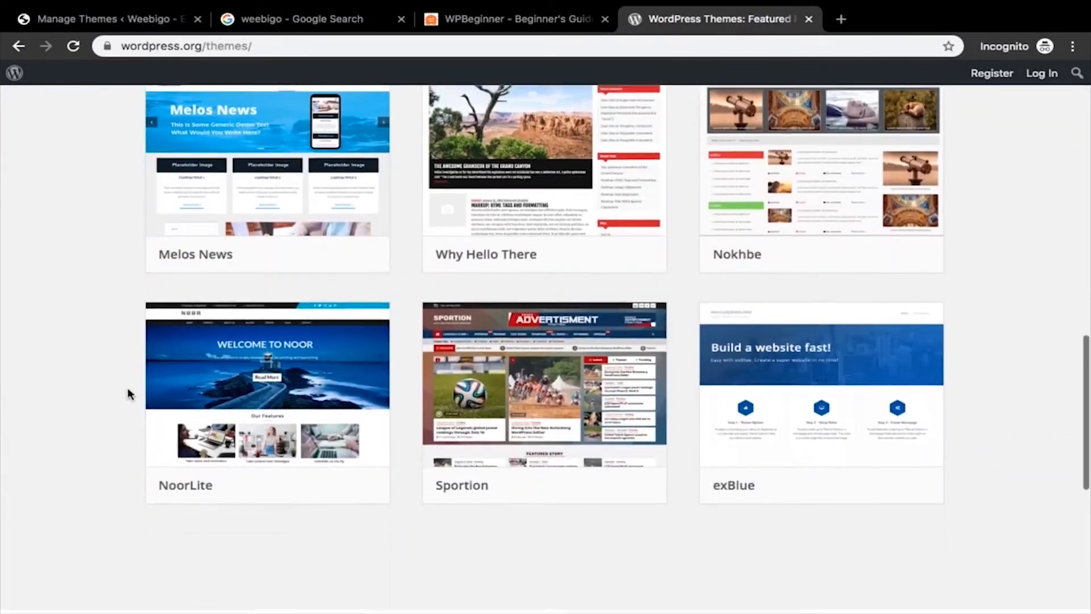
scroll(127, 391, up, 5)
scroll(128, 392, up, 3)
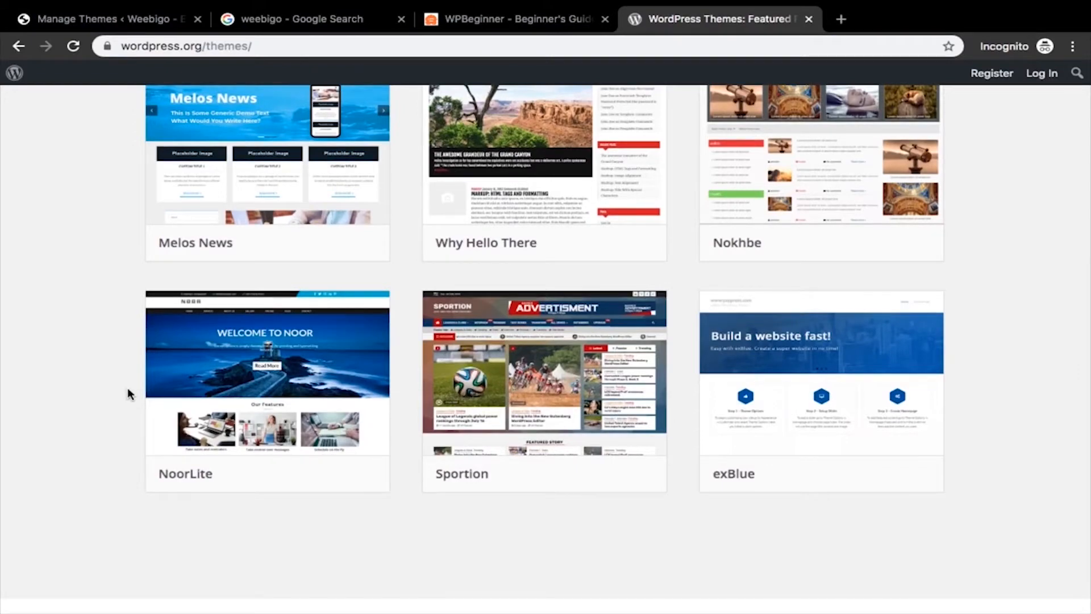
scroll(127, 387, up, 15)
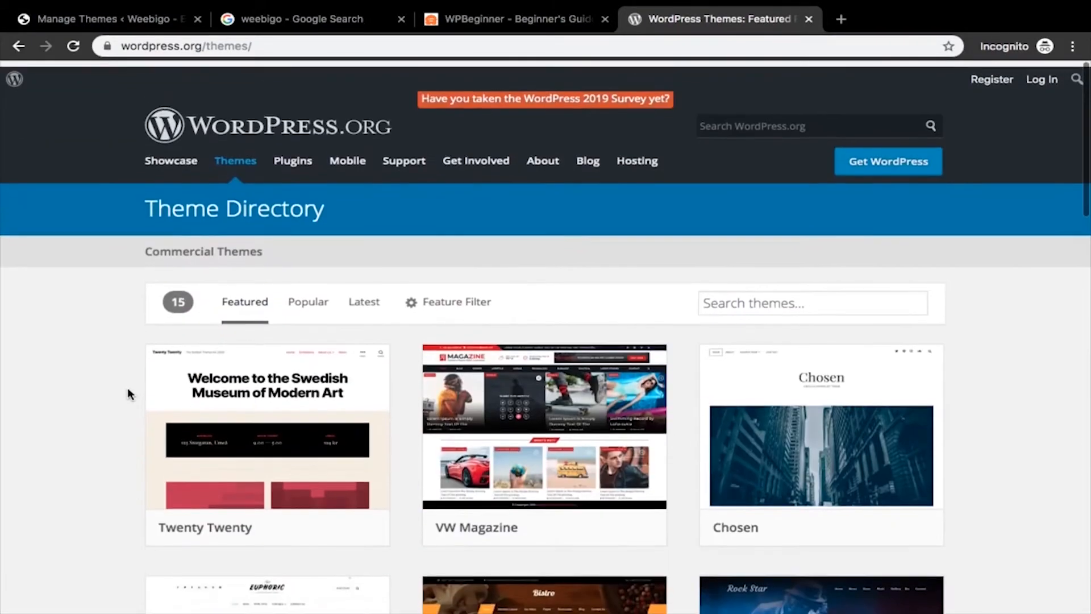
scroll(127, 387, down, 3)
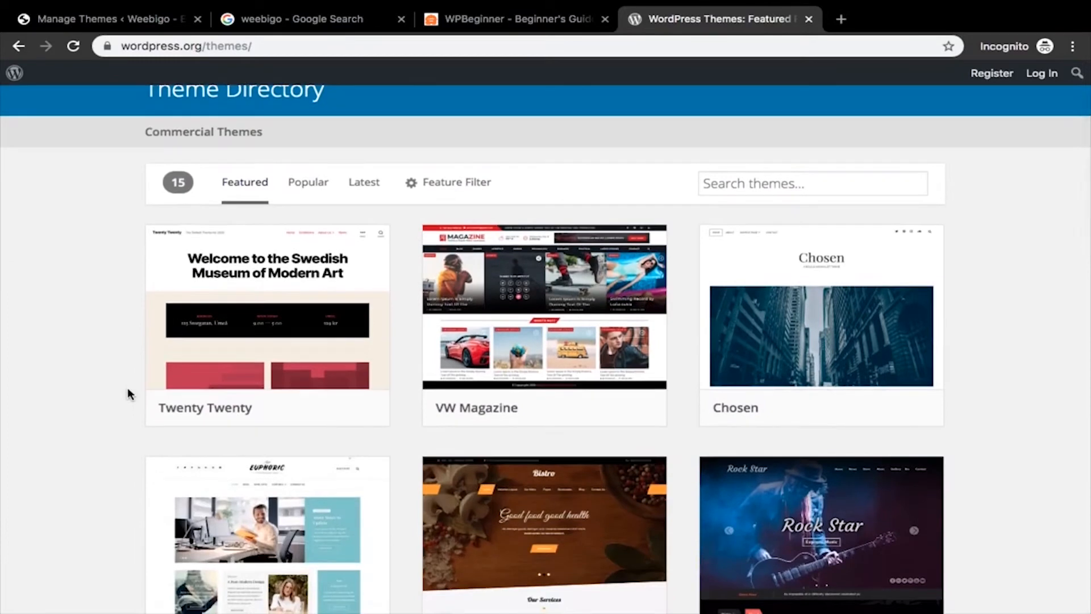
scroll(128, 388, down, 2)
scroll(127, 389, up, 2)
scroll(127, 387, up, 2)
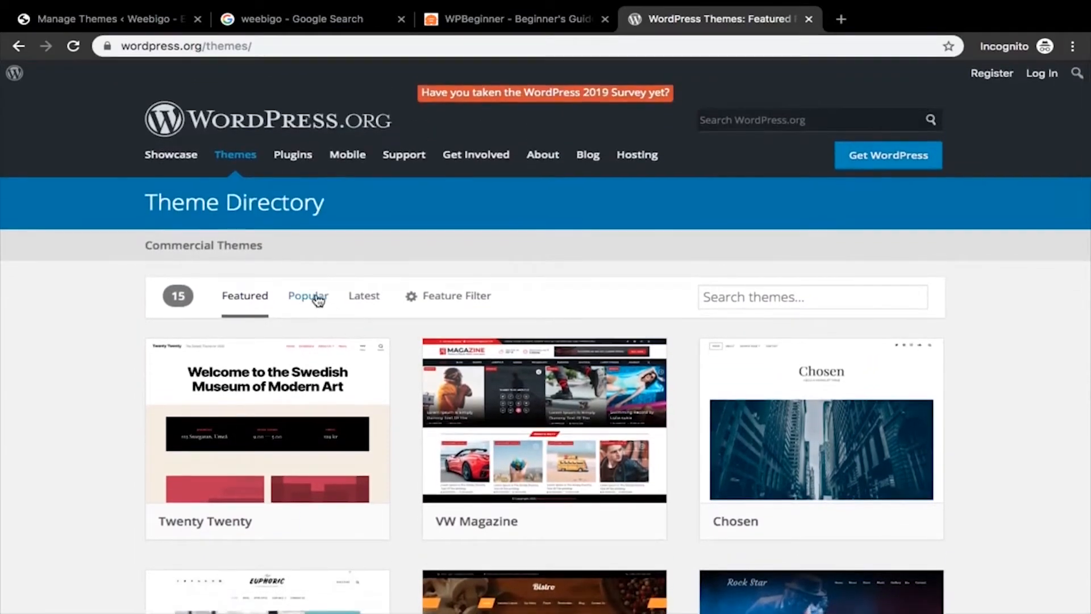
- View the directory's Popular and Latest themes and its feature filter, then return to the Featured themes
click(316, 297)
click(361, 305)
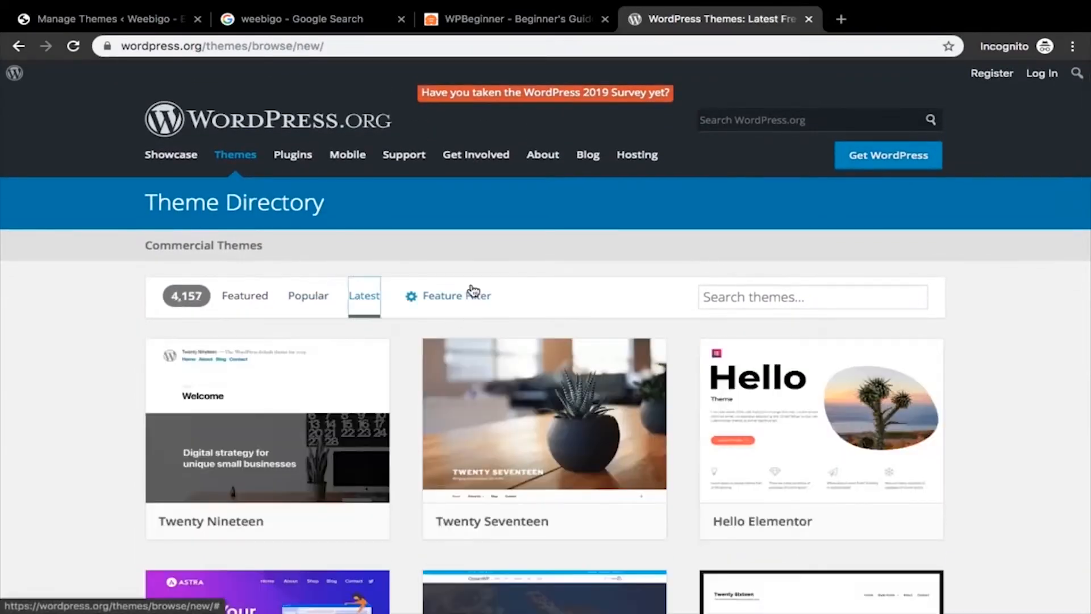
click(470, 290)
click(254, 303)
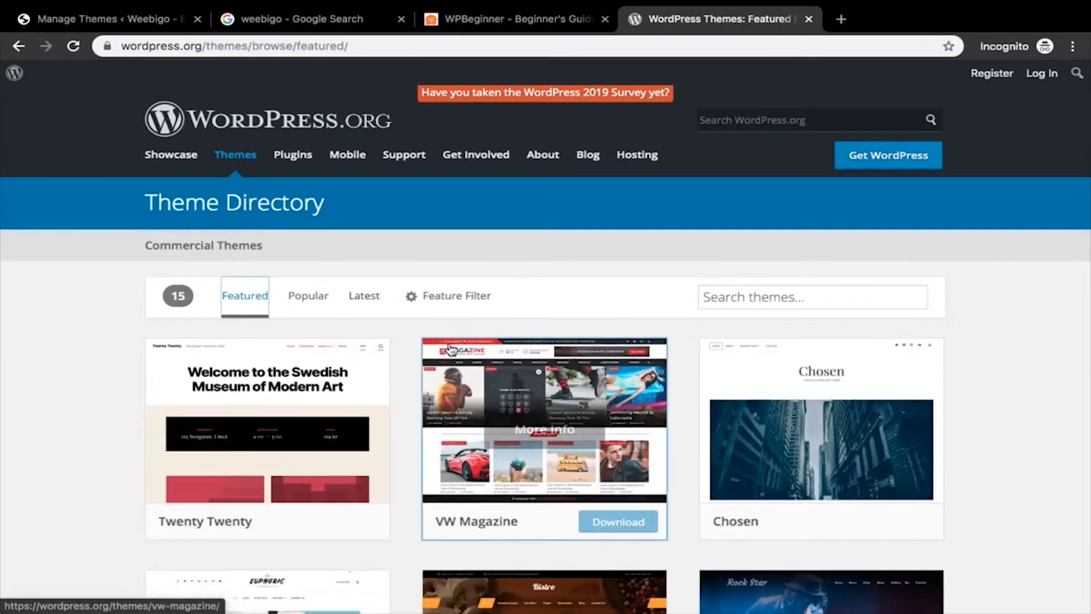
scroll(452, 350, down, 2)
scroll(452, 350, up, 2)
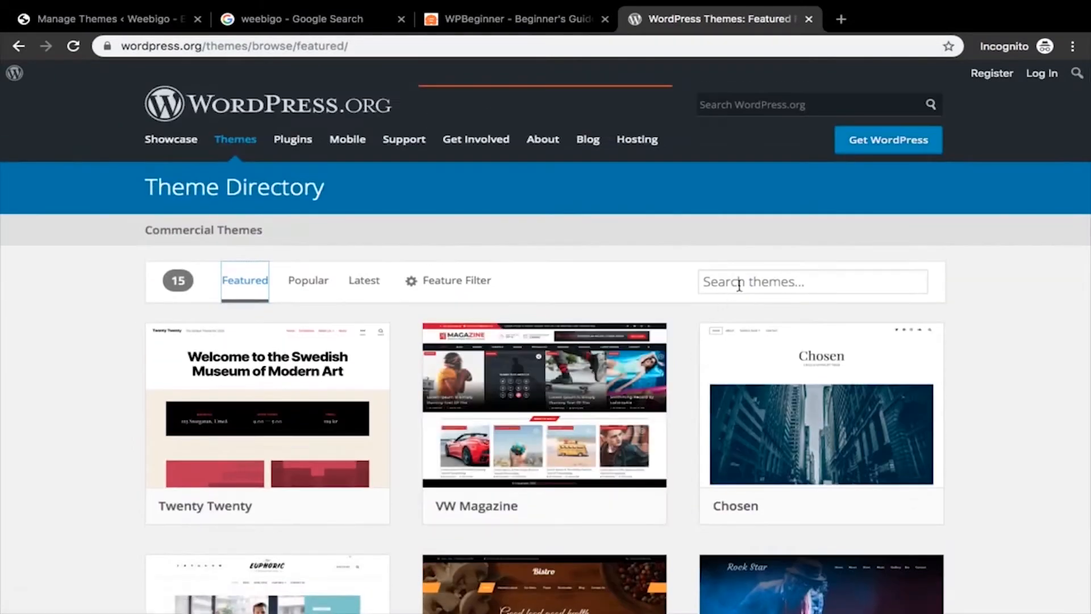
- Search the theme directory for "digital marketing" and look through the matching themes
click(738, 281)
text(digital)
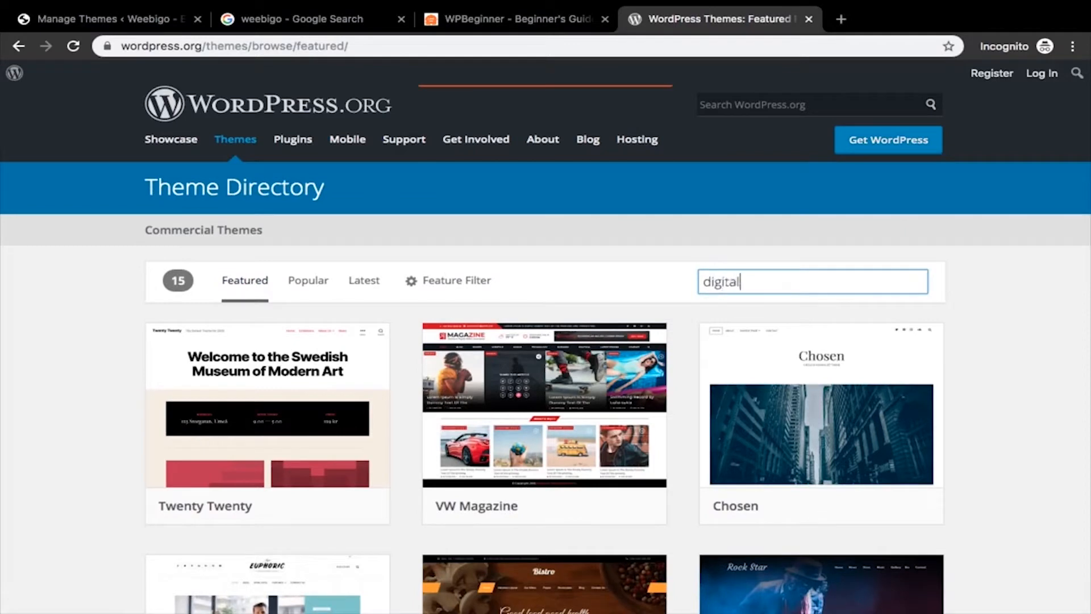
text( ma)
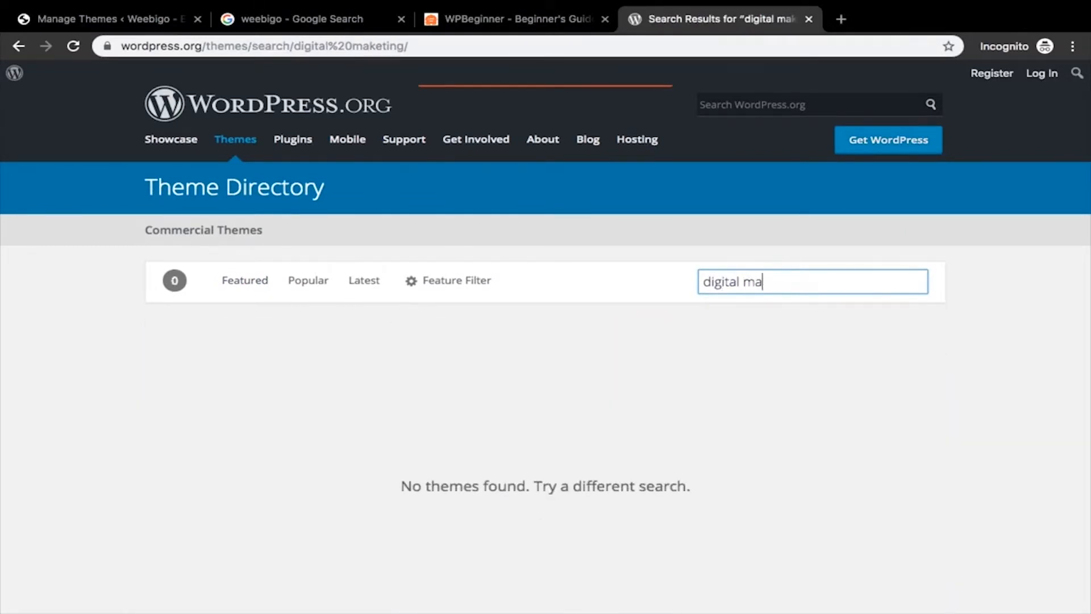
text(ketingrketing)
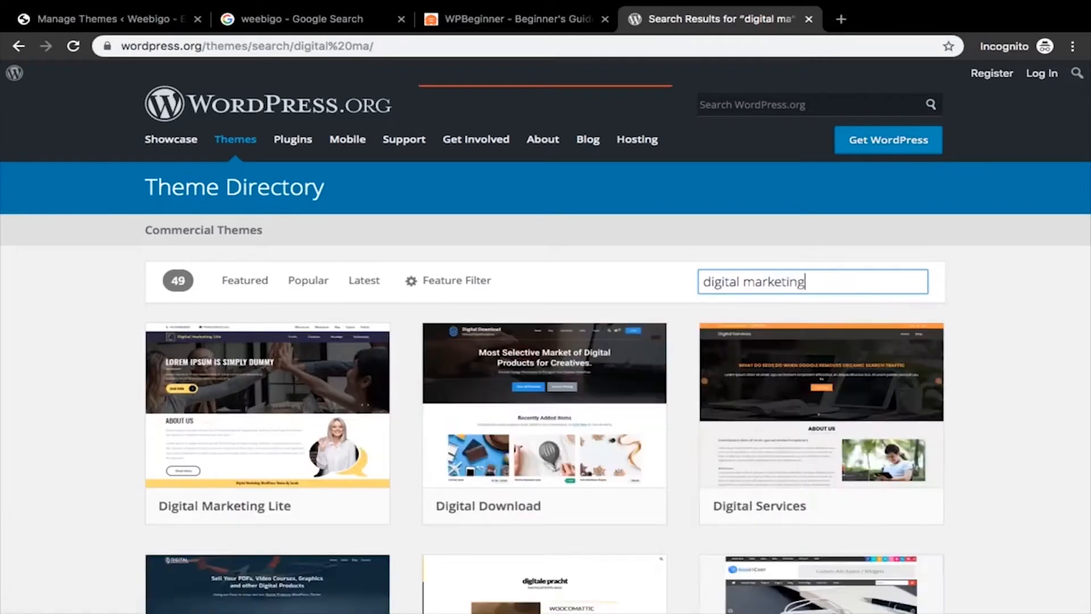
scroll(212, 478, down, 3)
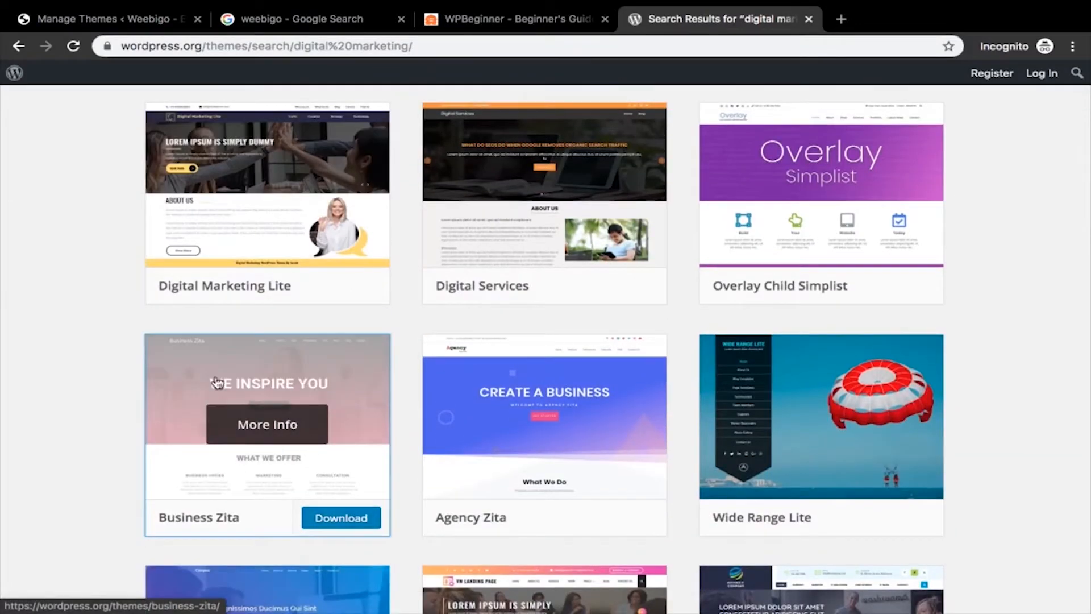
scroll(143, 286, up, 1)
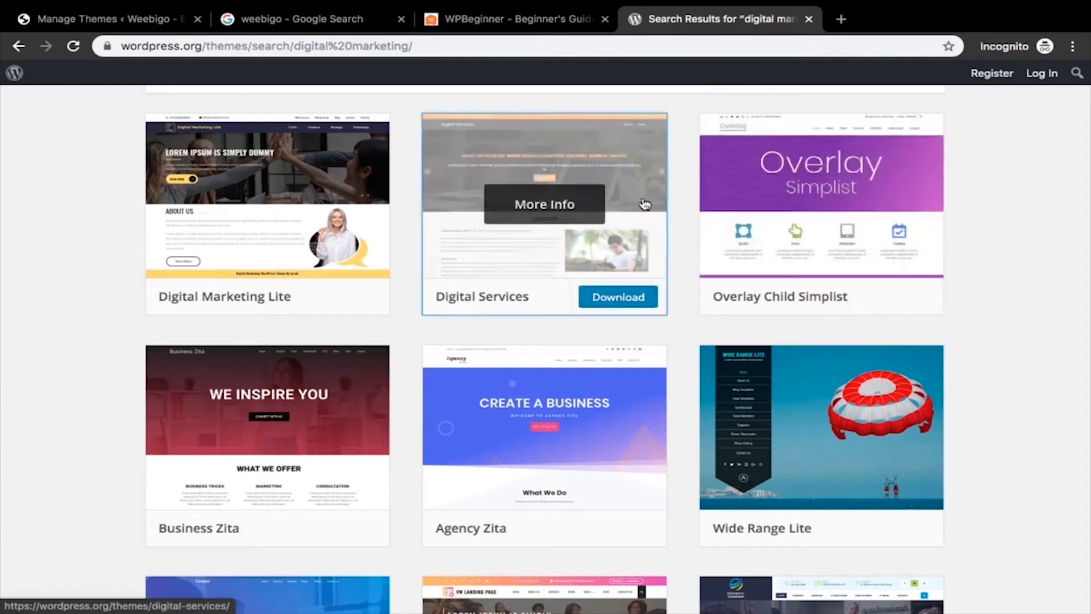
scroll(527, 179, down, 3)
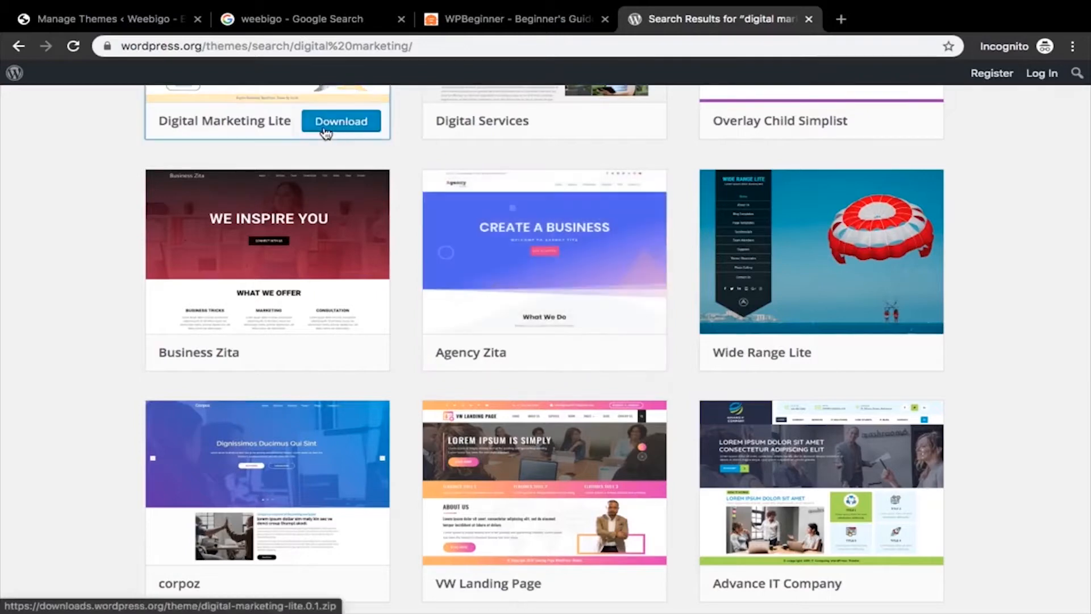
- Return to the site's installed themes and examine the active theme and the alternatives that can be activated
click(141, 25)
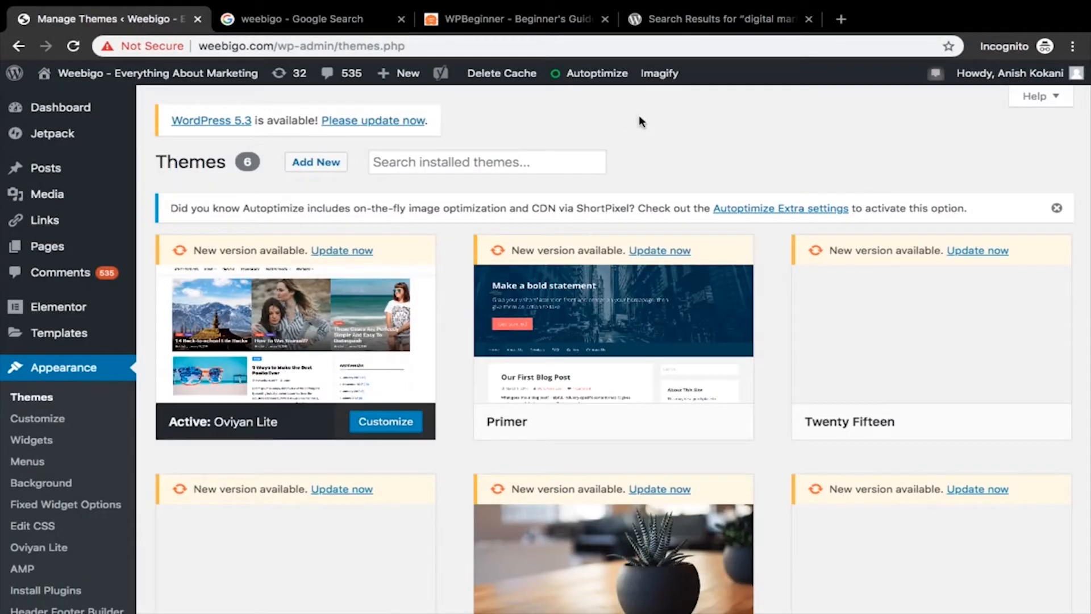
scroll(574, 325, down, 2)
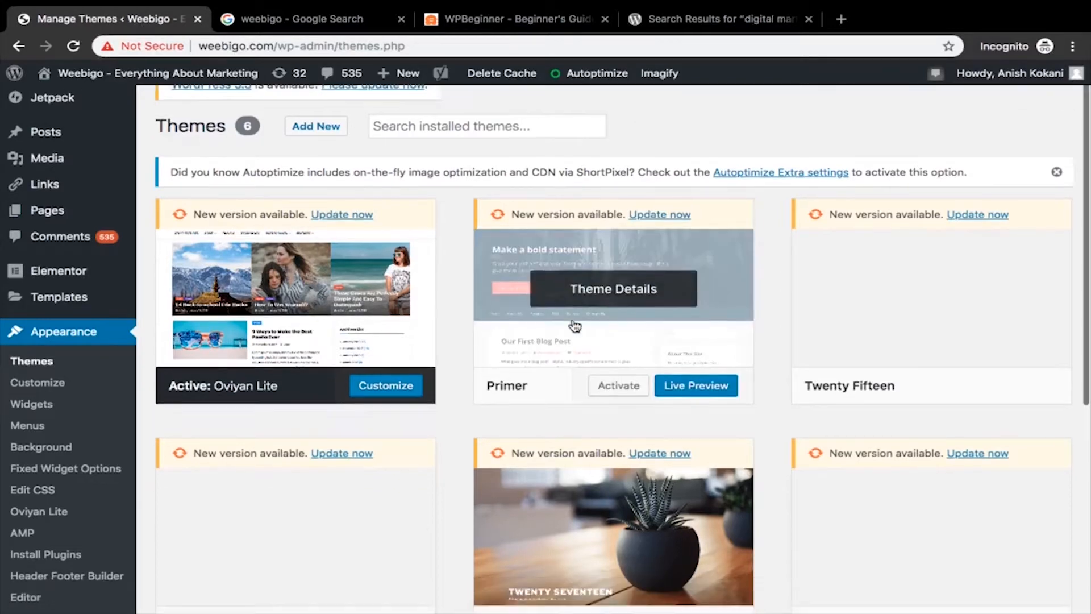
scroll(574, 325, up, 1)
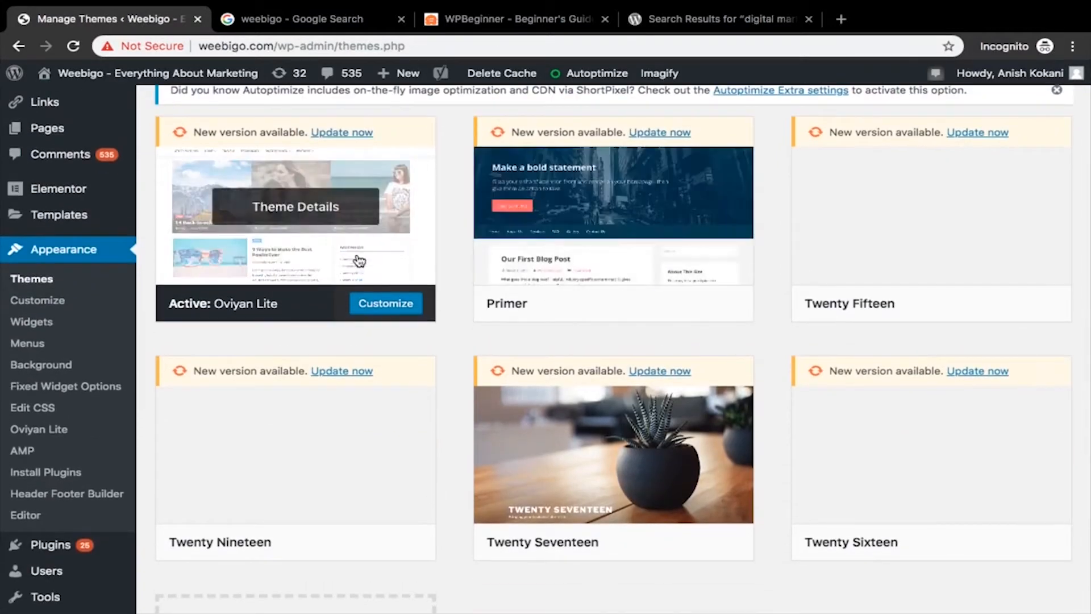
mouse_move(366, 207)
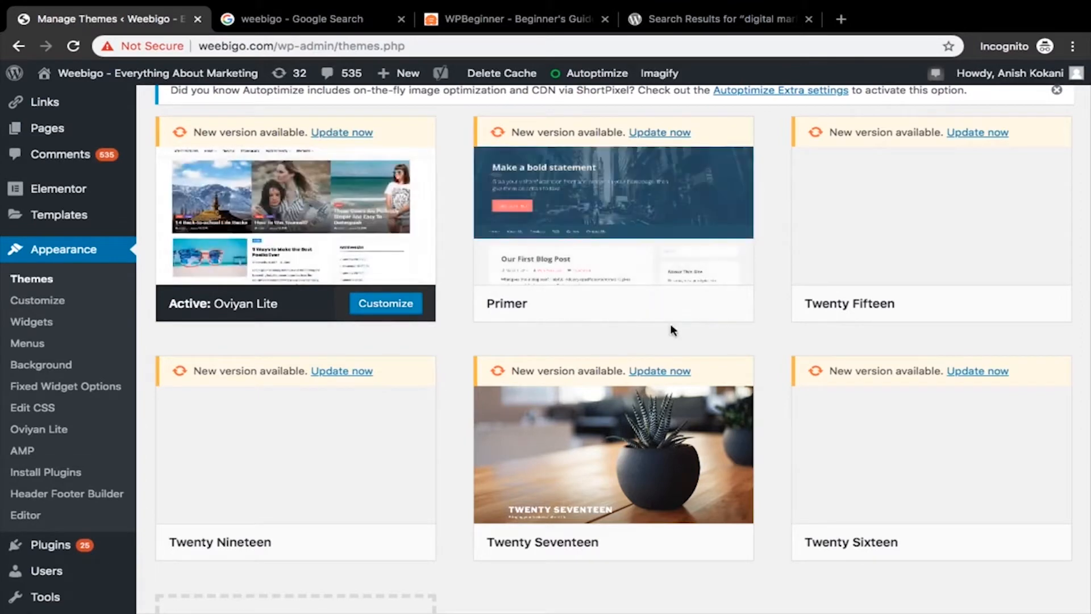
mouse_move(631, 311)
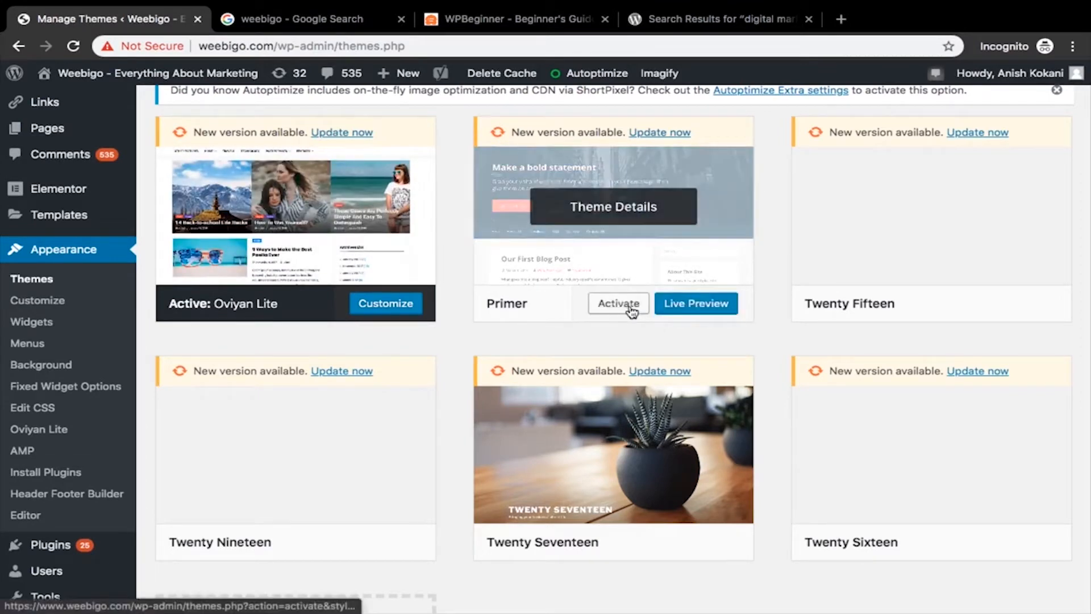
scroll(631, 311, up, 2)
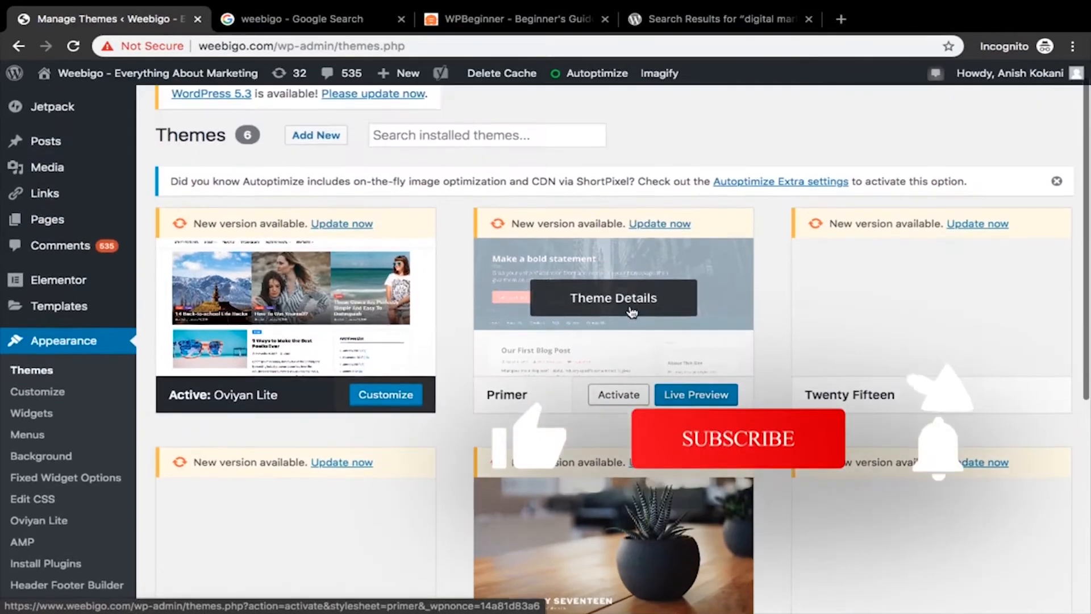
scroll(631, 311, down, 3)
scroll(631, 312, up, 2)
scroll(709, 174, down, 7)
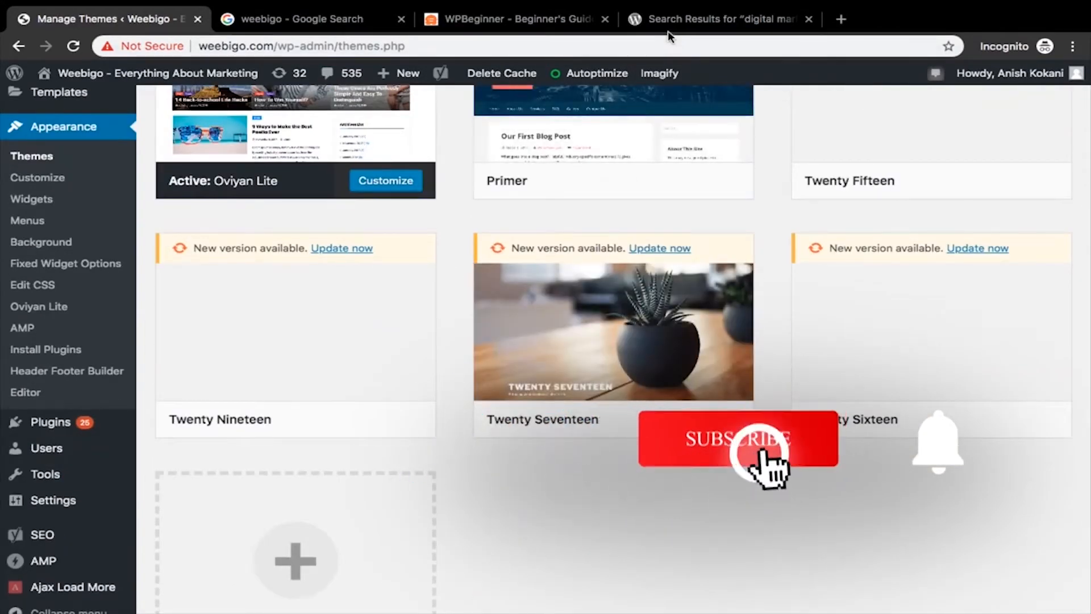
click(668, 20)
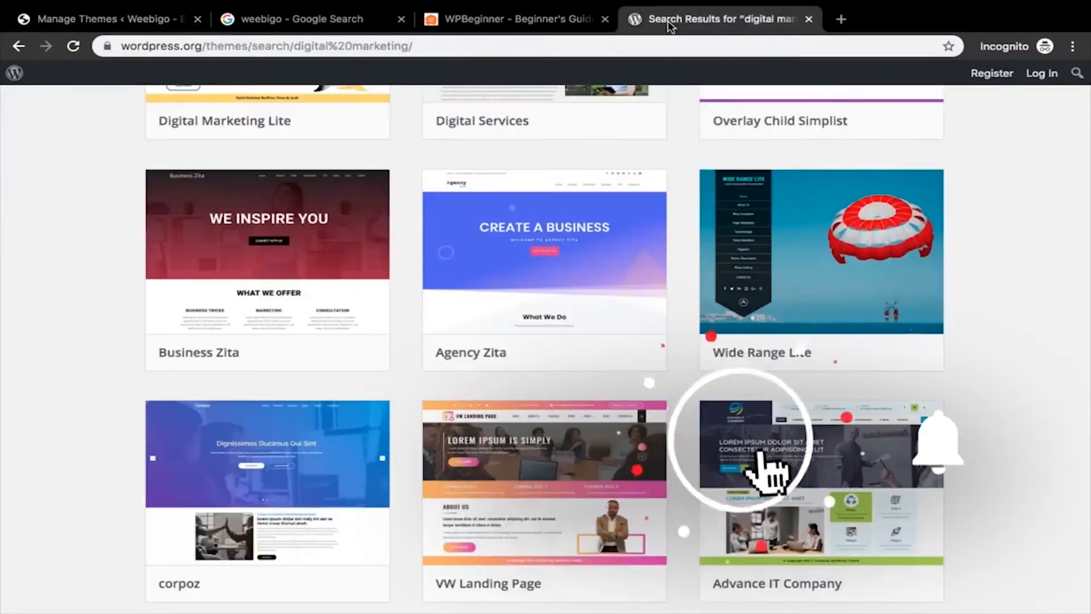
click(97, 8)
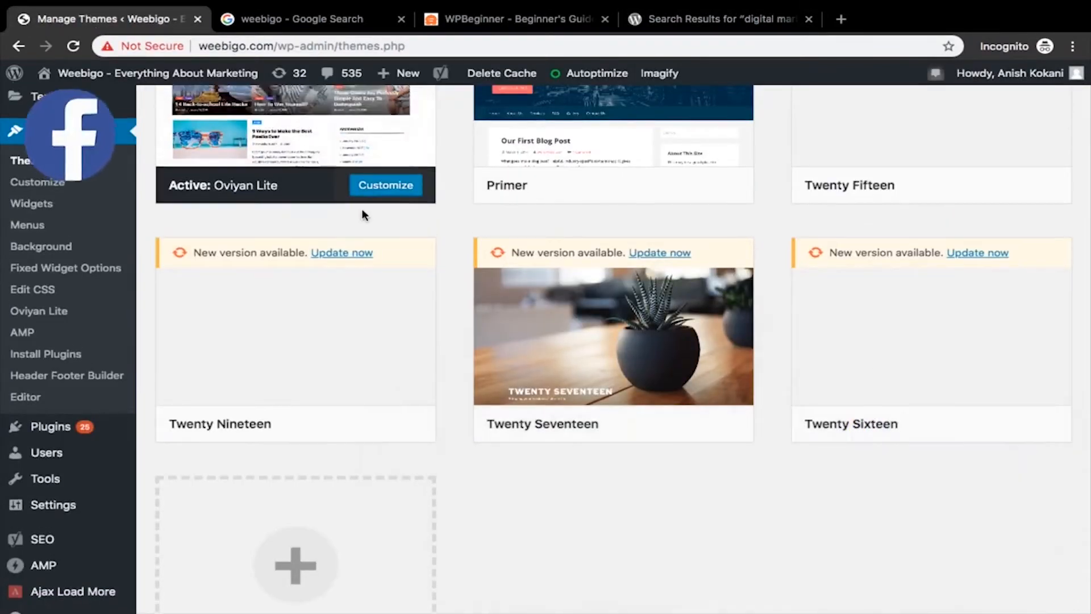
- Open the customizer for the active Oviyan Lite theme, review its settings sections, and close it
scroll(363, 212, up, 2)
click(369, 279)
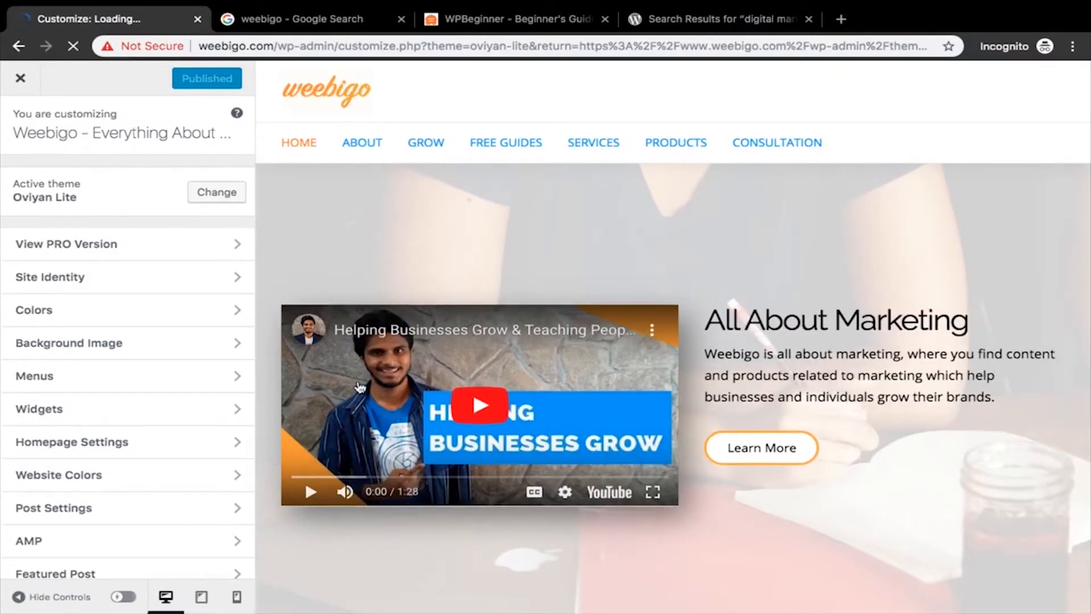
scroll(139, 336, down, 3)
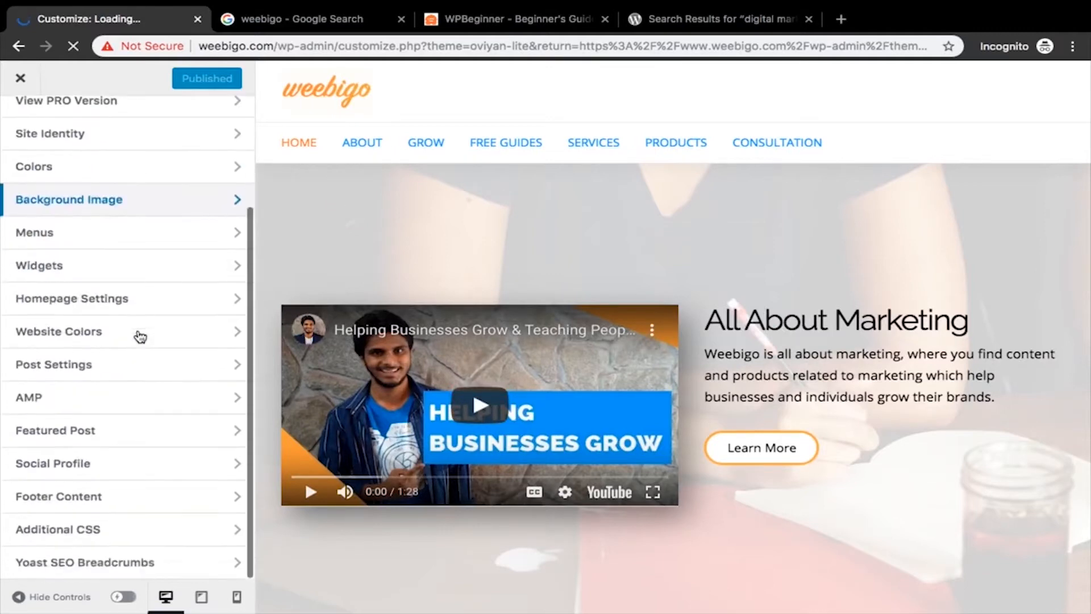
scroll(140, 337, up, 3)
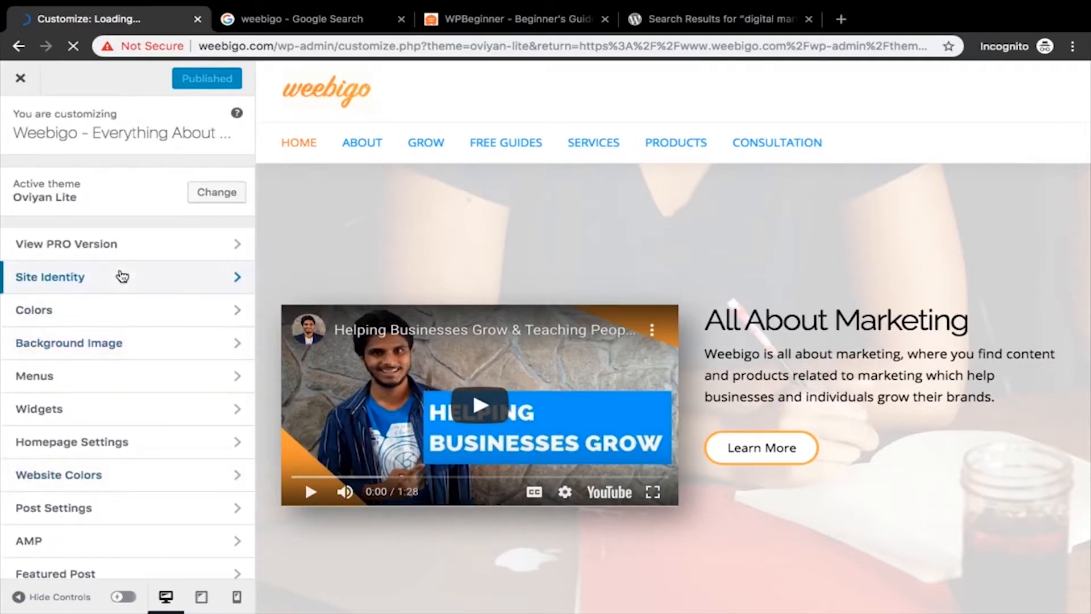
scroll(119, 276, down, 2)
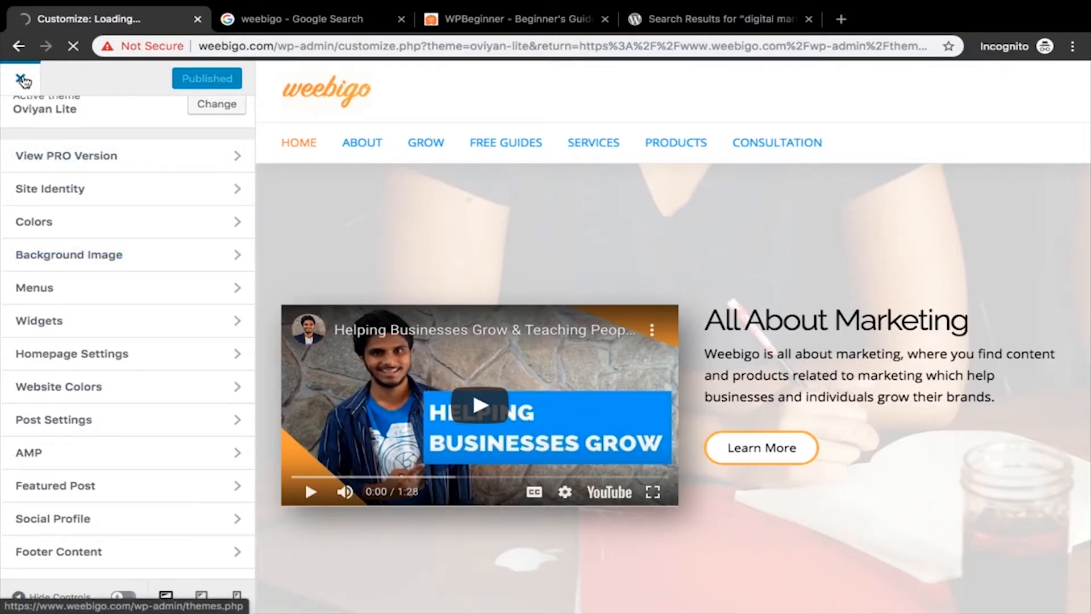
click(23, 81)
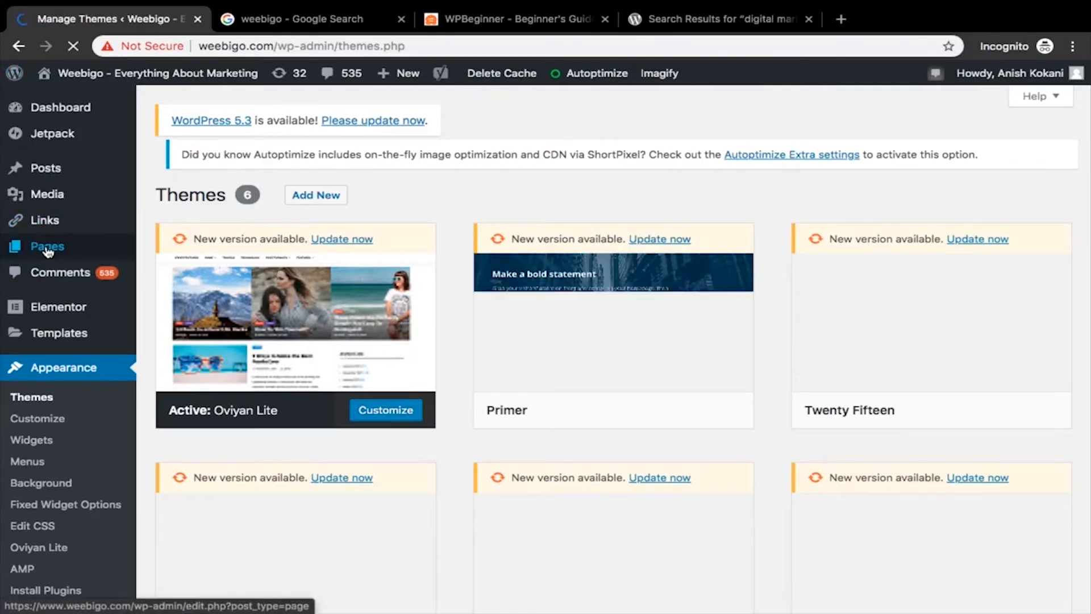
- Open the list of the site's pages
mouse_move(56, 252)
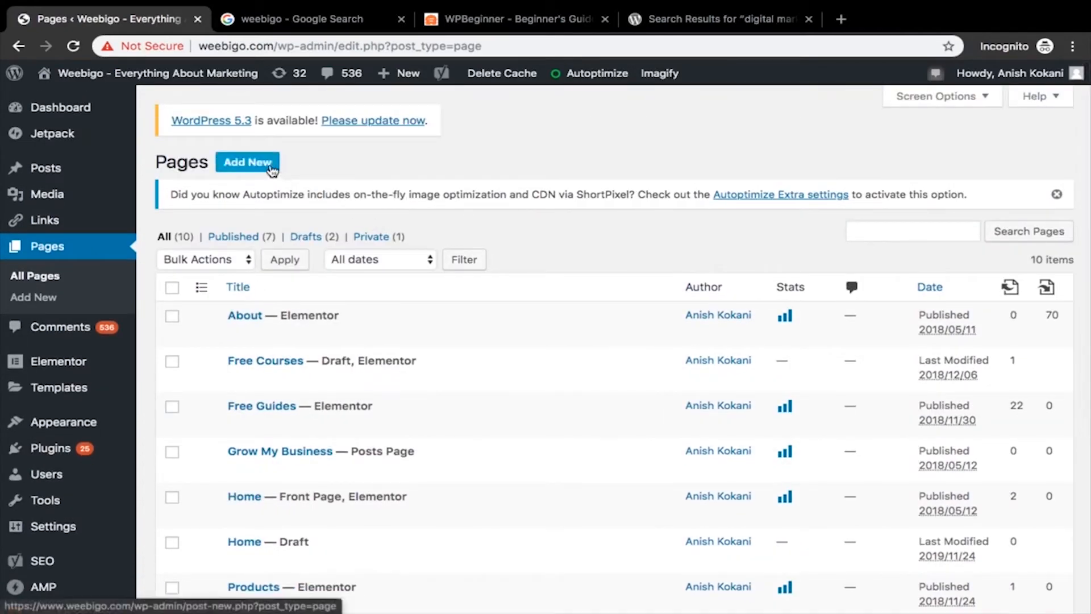
- Add a new page to the site with the title "Home"
click(248, 162)
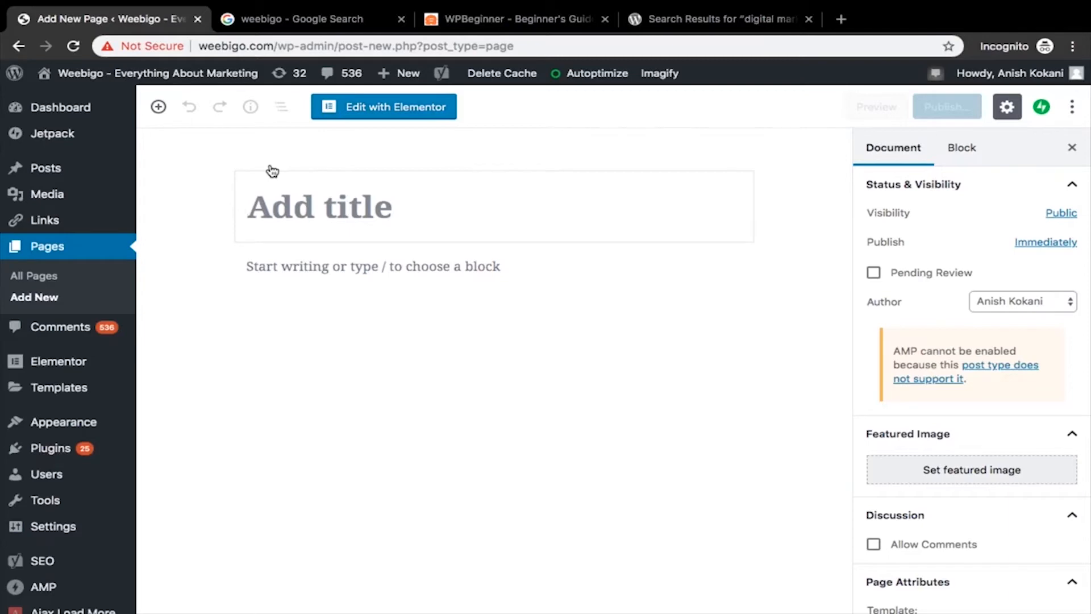
text(Hom)
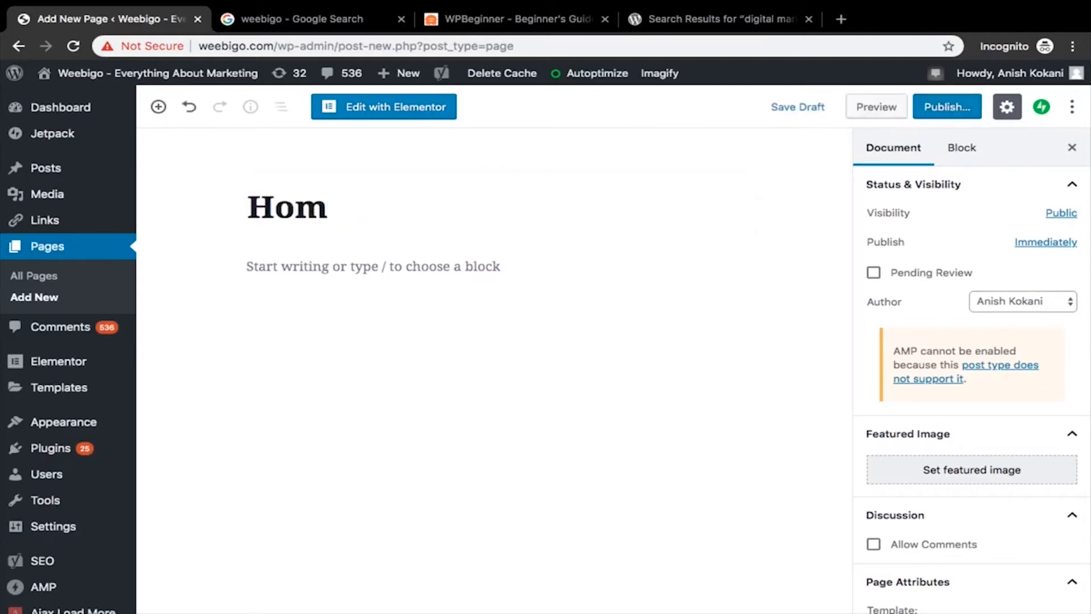
text(e)
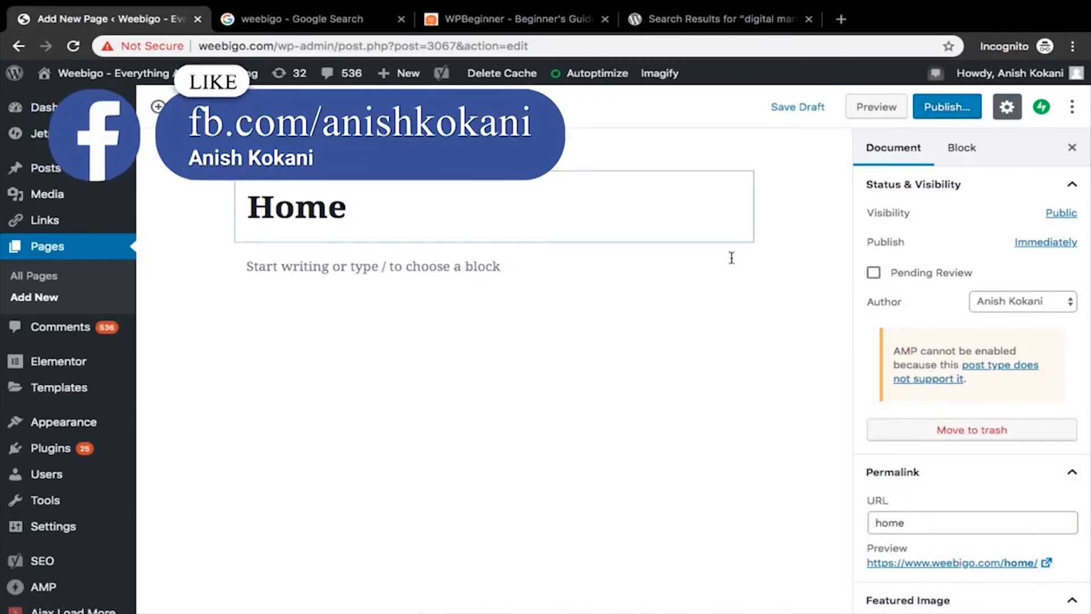
- Review the new page's document settings, check the featured image upload options, and close the image dialog without choosing a file
scroll(827, 352, down, 2)
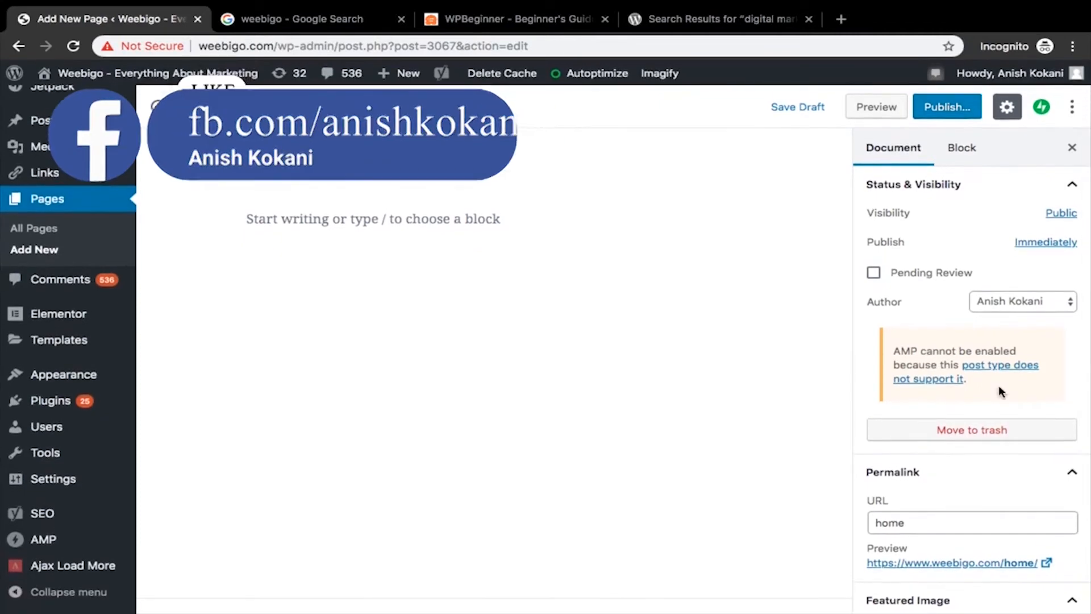
scroll(998, 384, down, 3)
scroll(998, 384, up, 3)
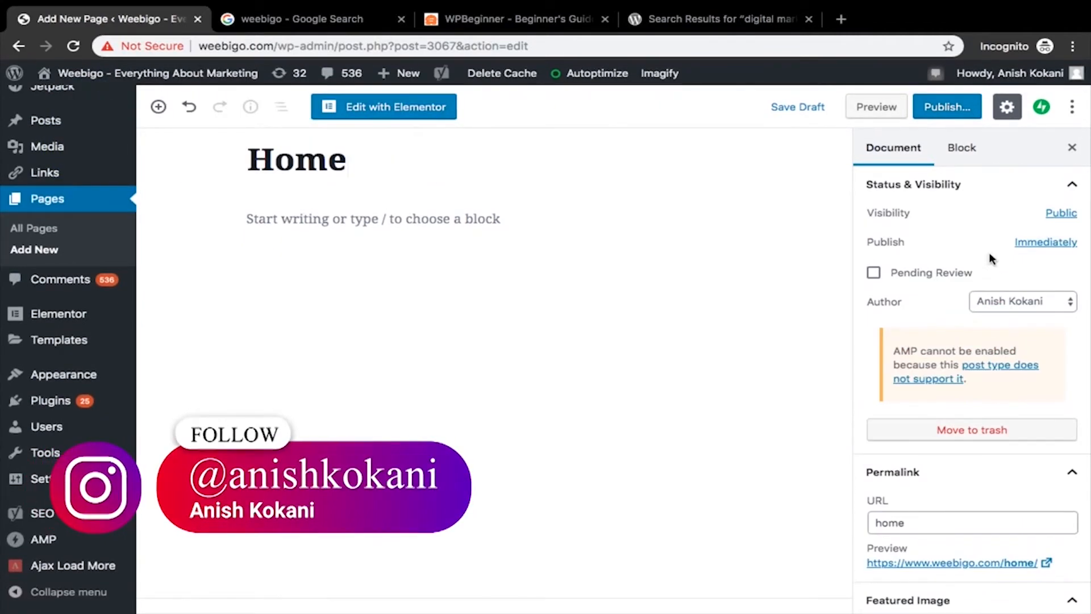
scroll(990, 253, down, 5)
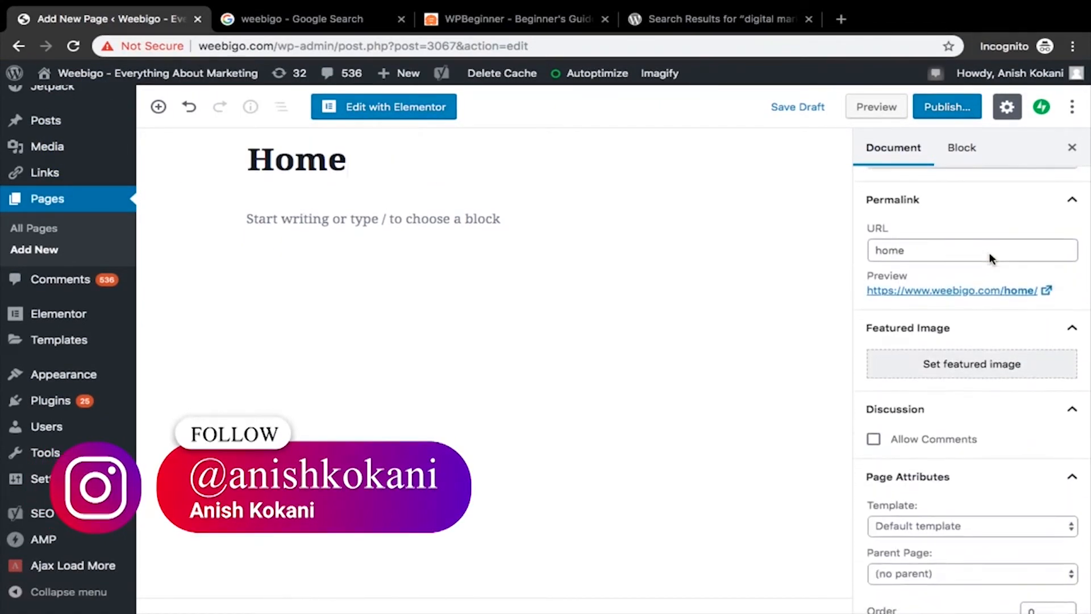
scroll(990, 257, down, 2)
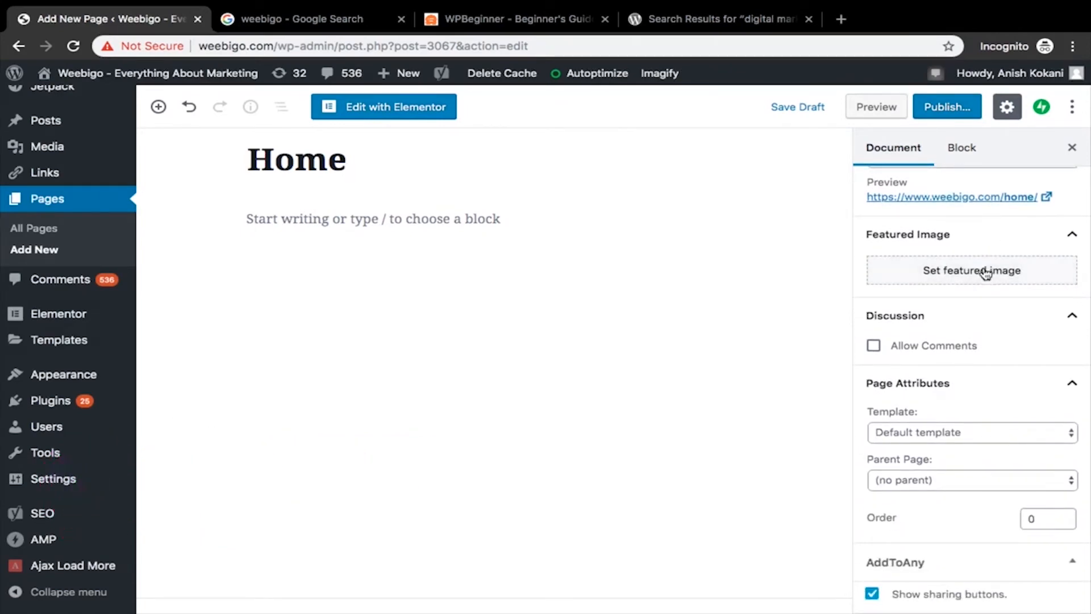
click(985, 271)
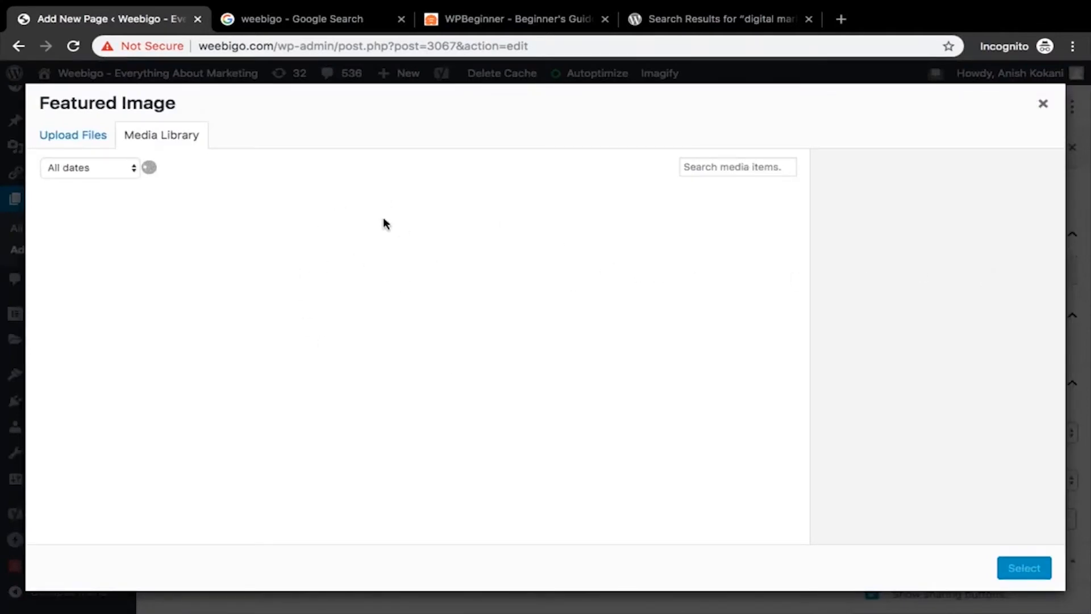
click(98, 137)
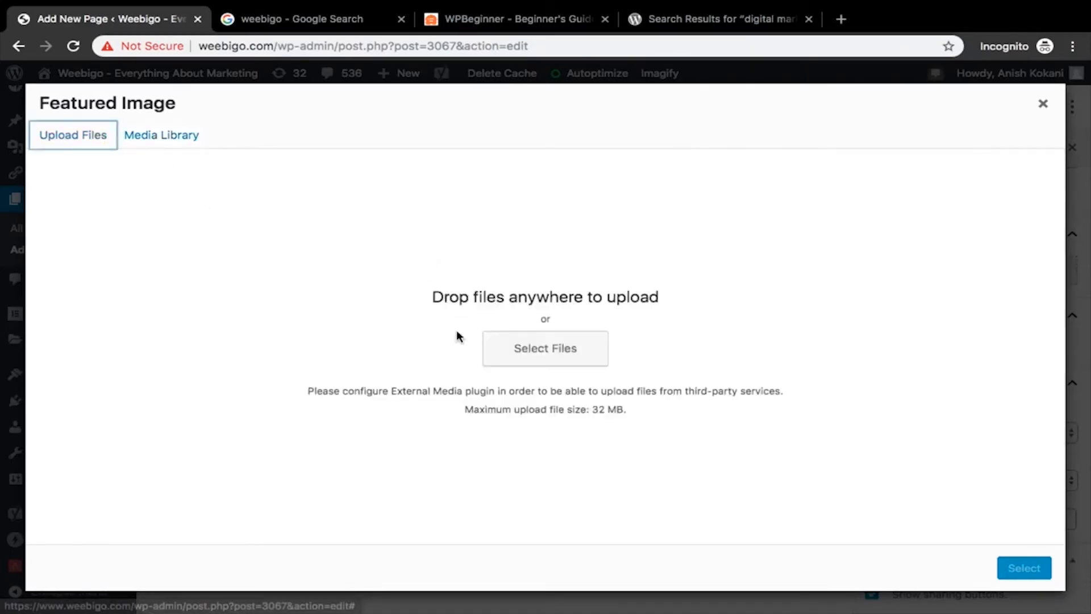
click(524, 348)
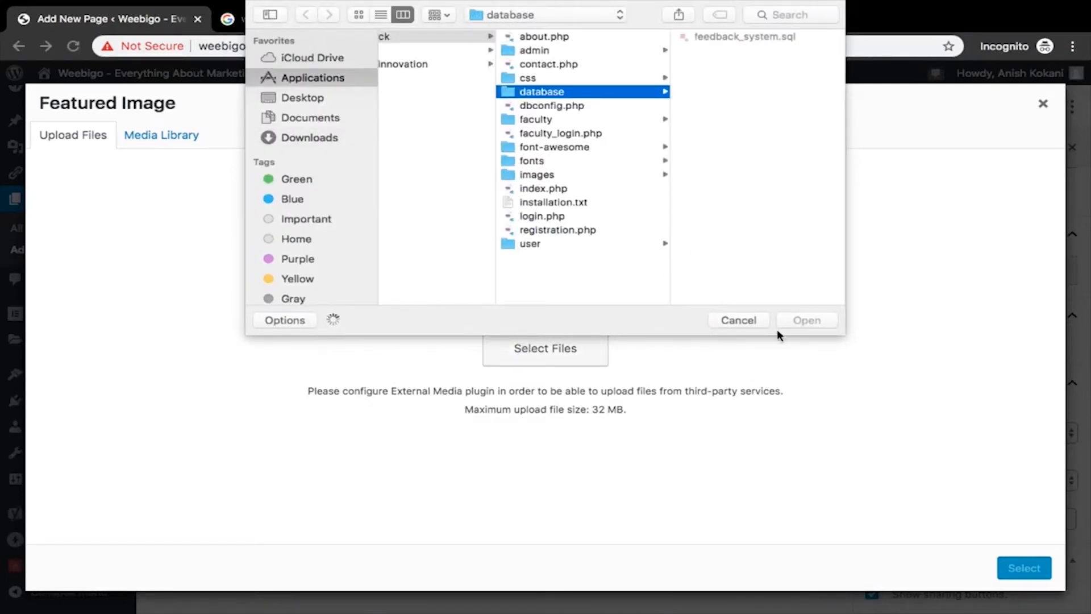
click(739, 321)
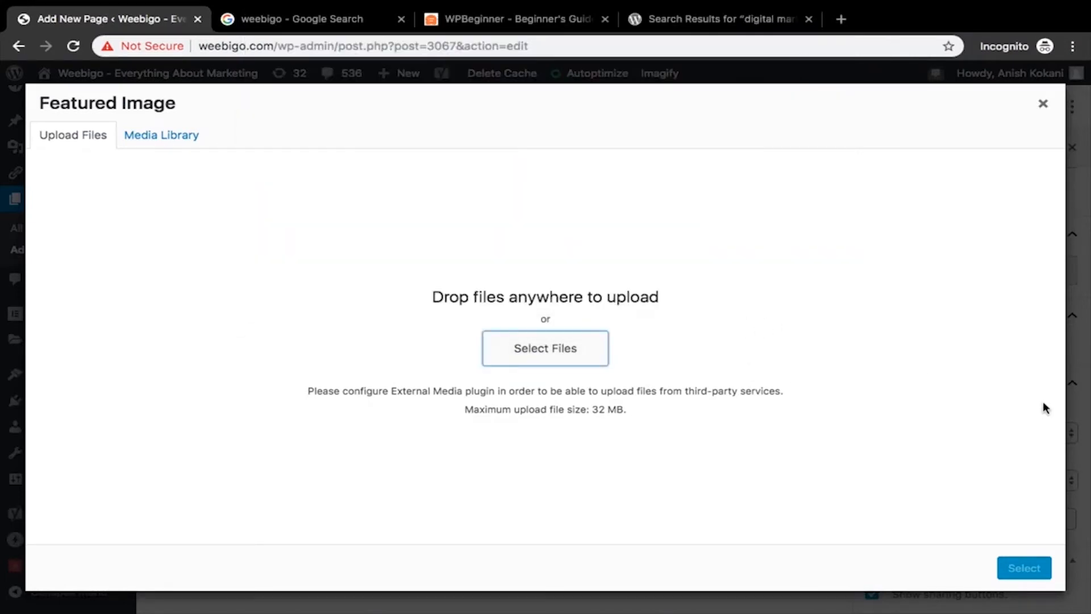
click(1044, 103)
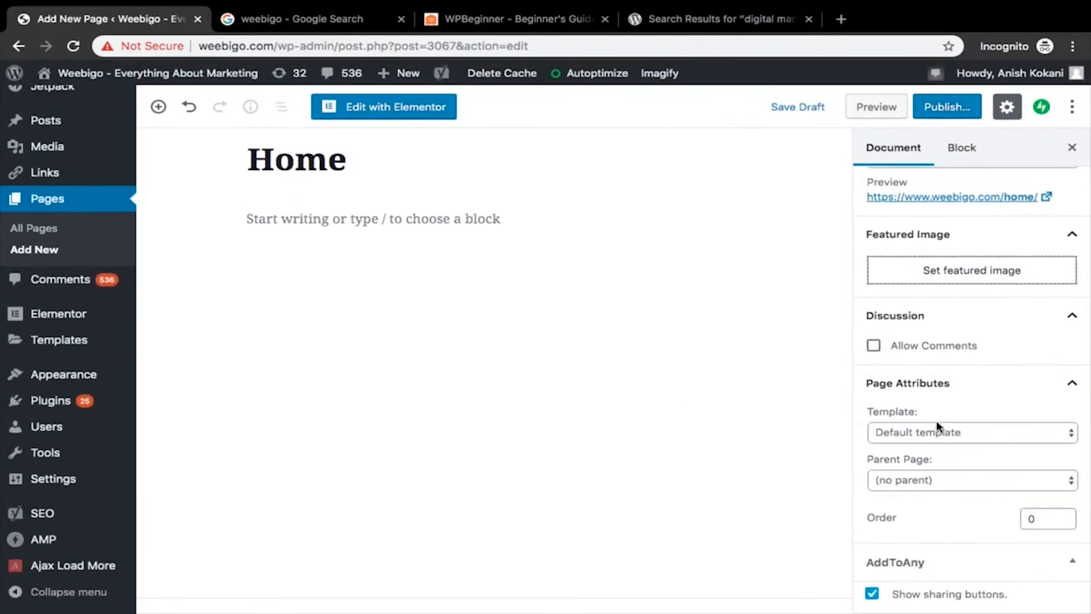
- Review the page templates available in the page attributes, keeping Default template, and return to the page content
click(937, 430)
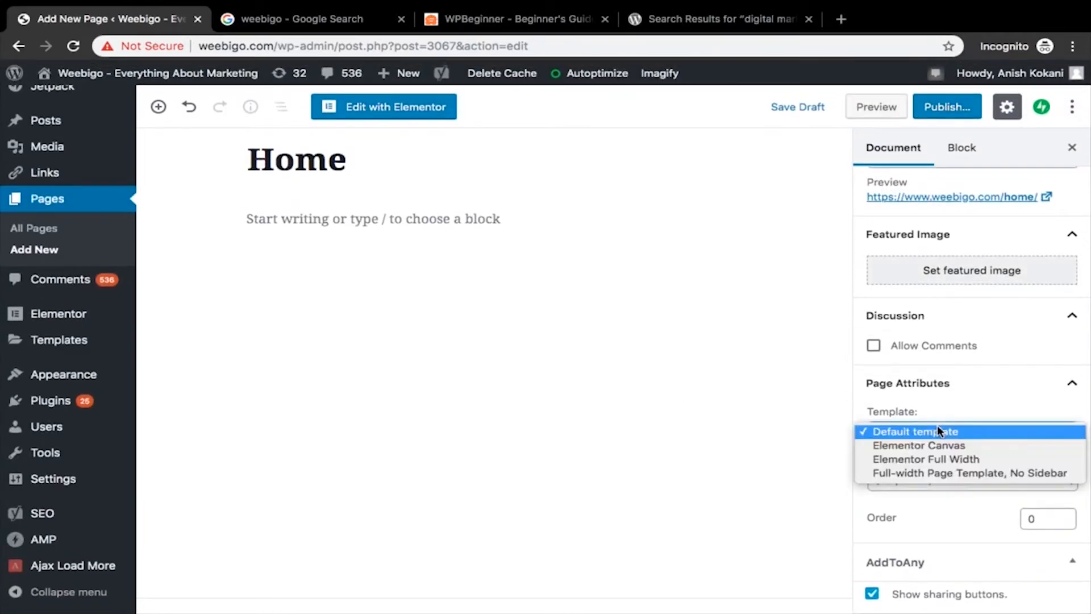
click(946, 399)
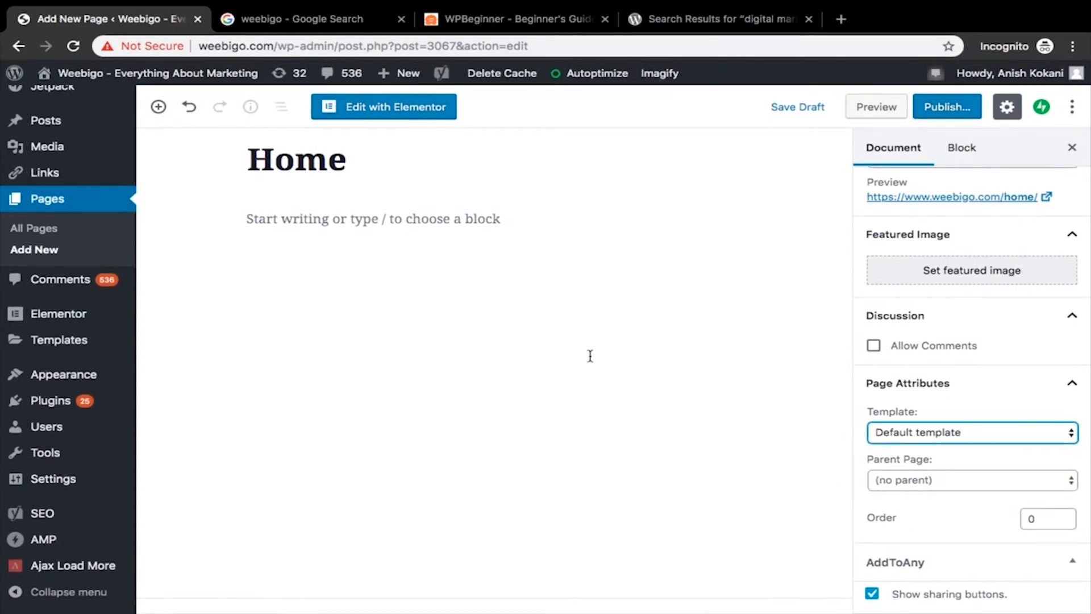
scroll(590, 356, up, 2)
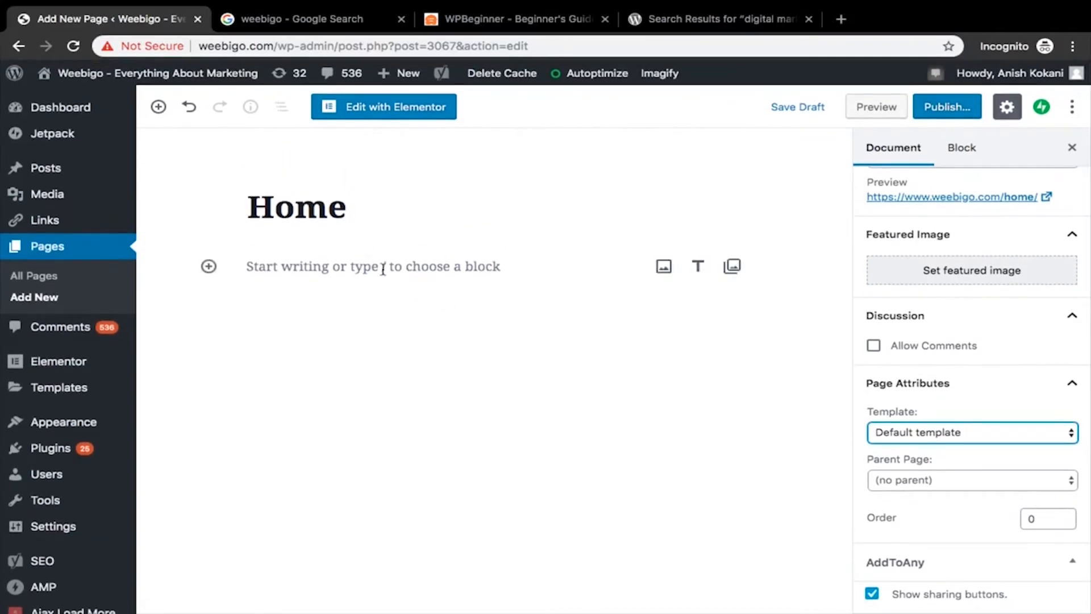
click(353, 219)
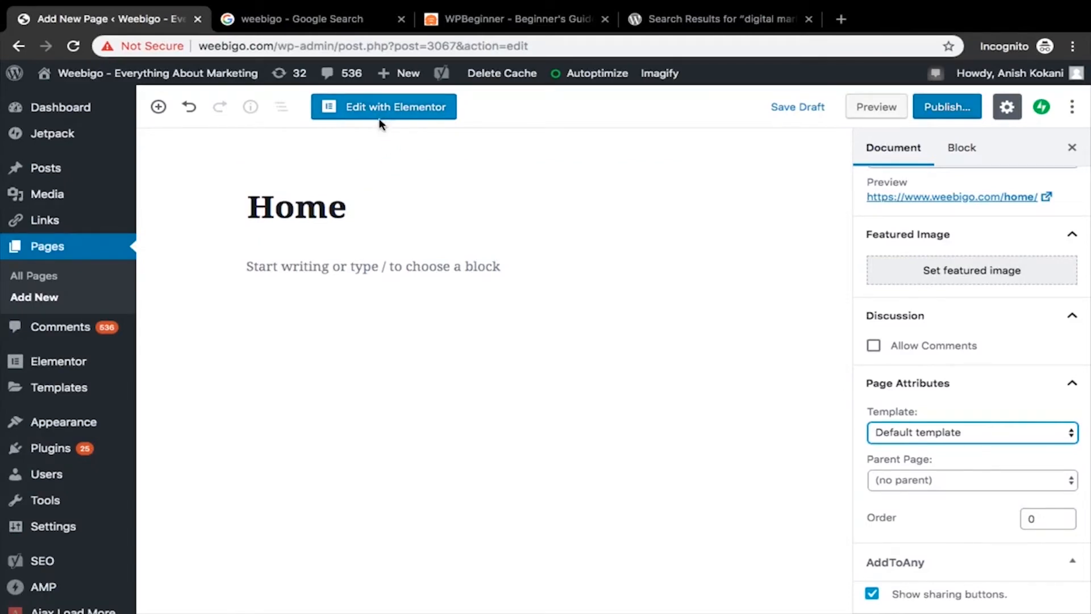
- Reopen the second Home draft from the list of all pages and edit it with Elementor
mouse_move(62, 179)
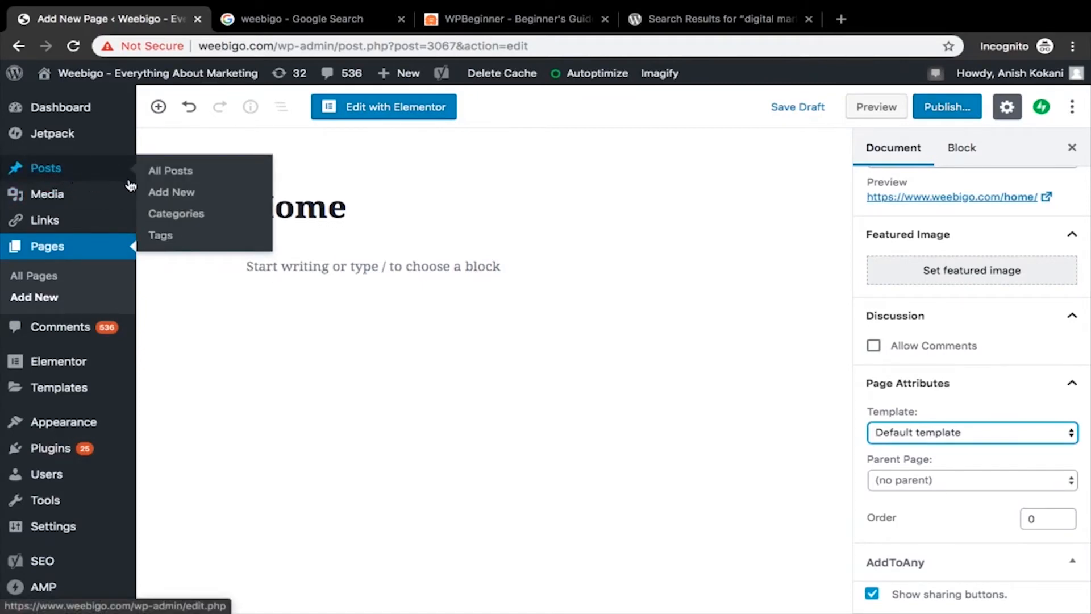
click(42, 279)
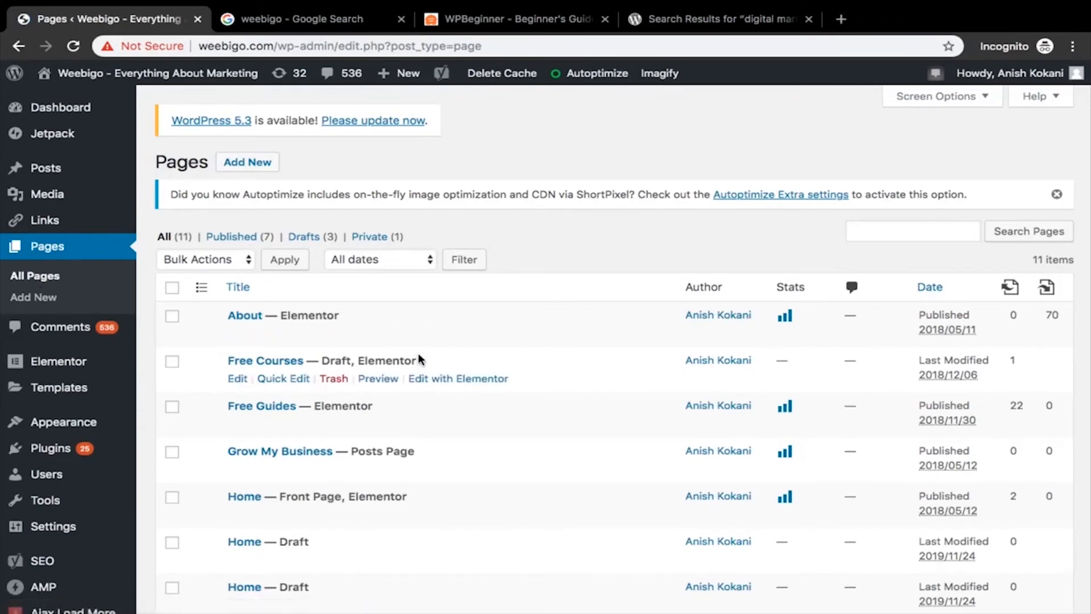
scroll(418, 353, down, 5)
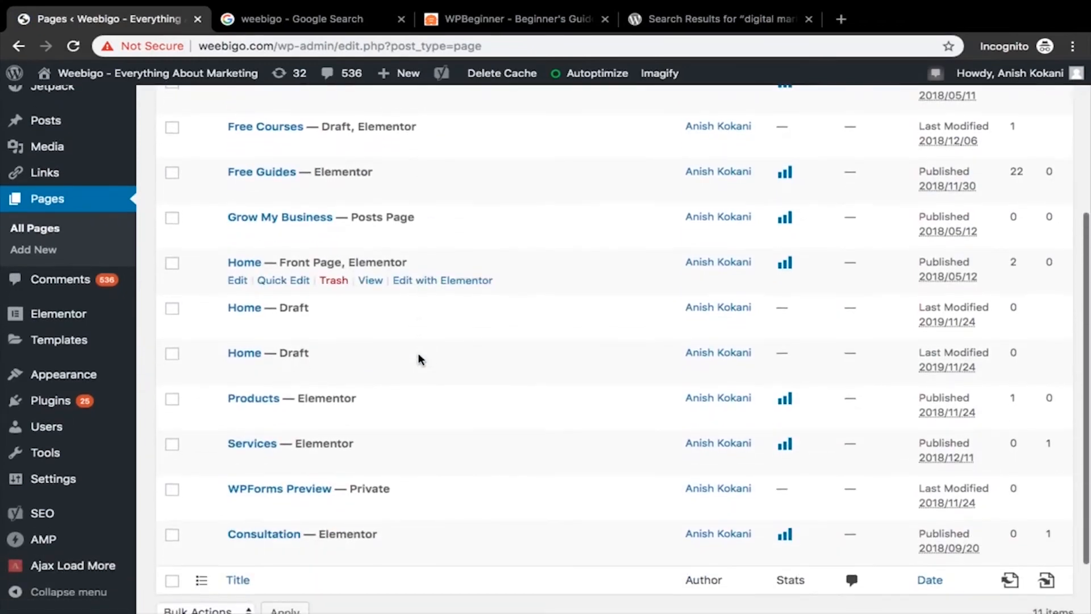
scroll(419, 354, down, 1)
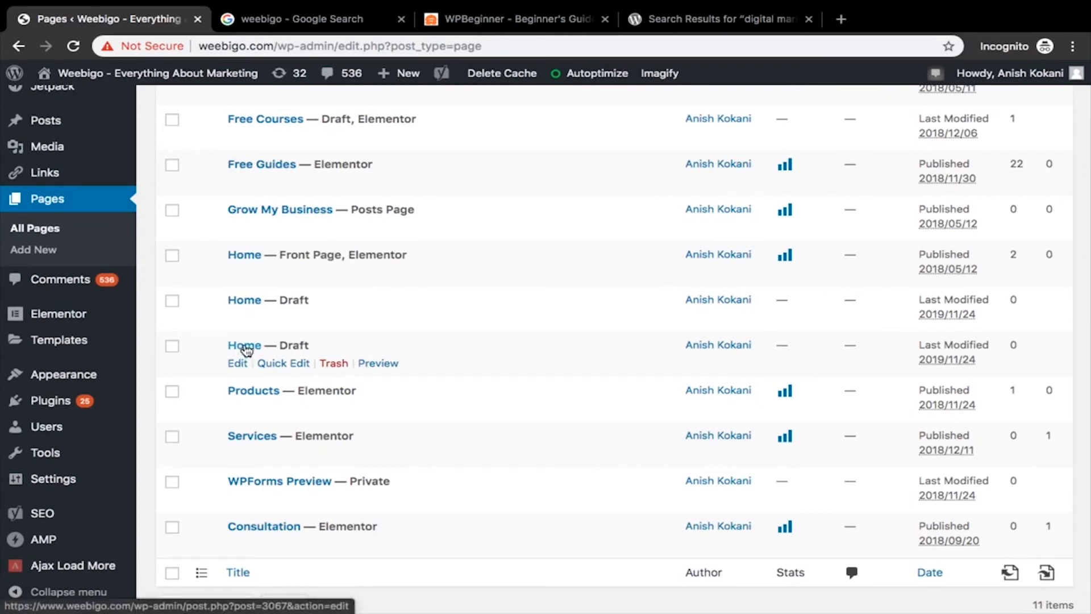
click(246, 352)
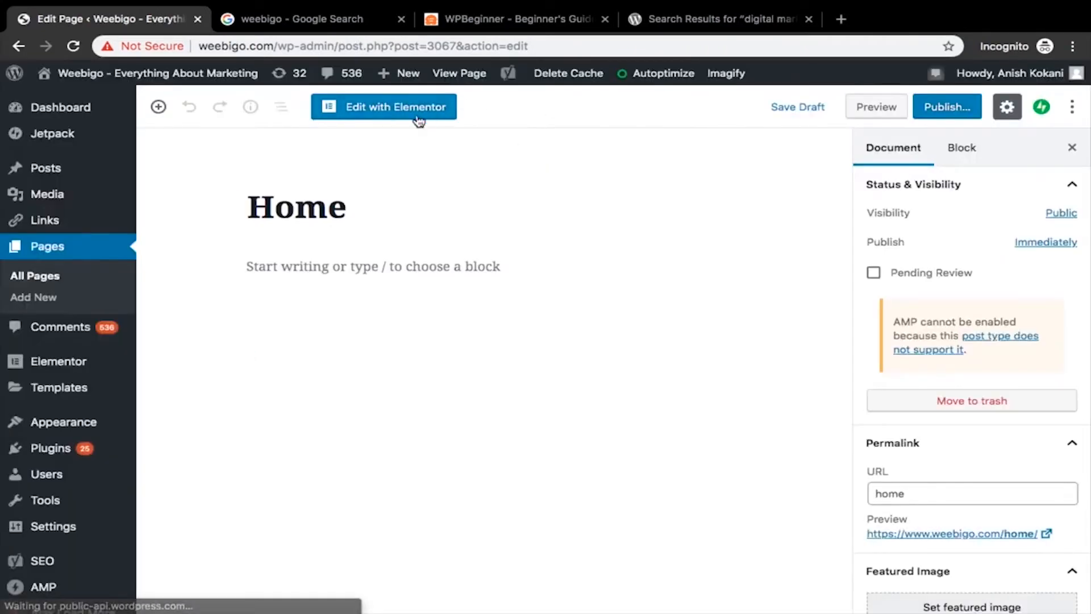
click(419, 115)
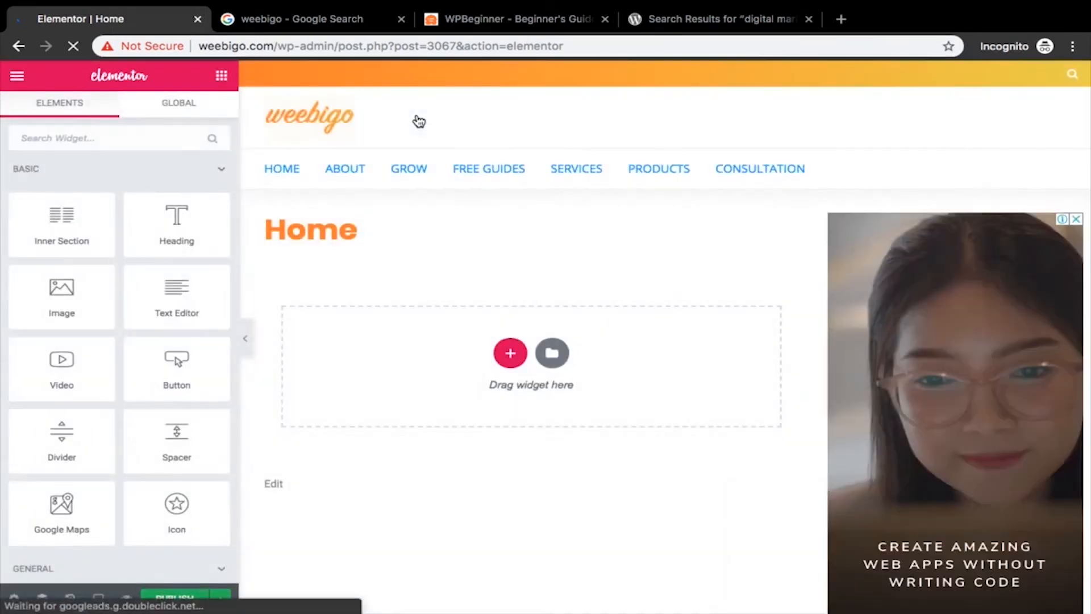
- Look over the empty Home page and browse the Basic and General widgets that can be added
scroll(538, 296, down, 4)
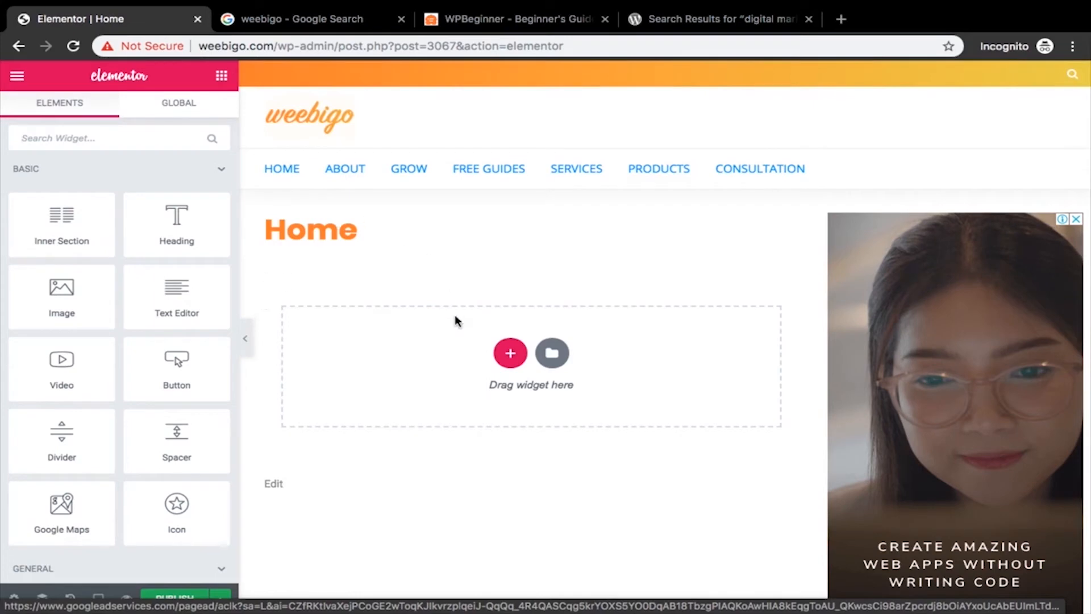
scroll(455, 320, down, 3)
scroll(455, 316, up, 3)
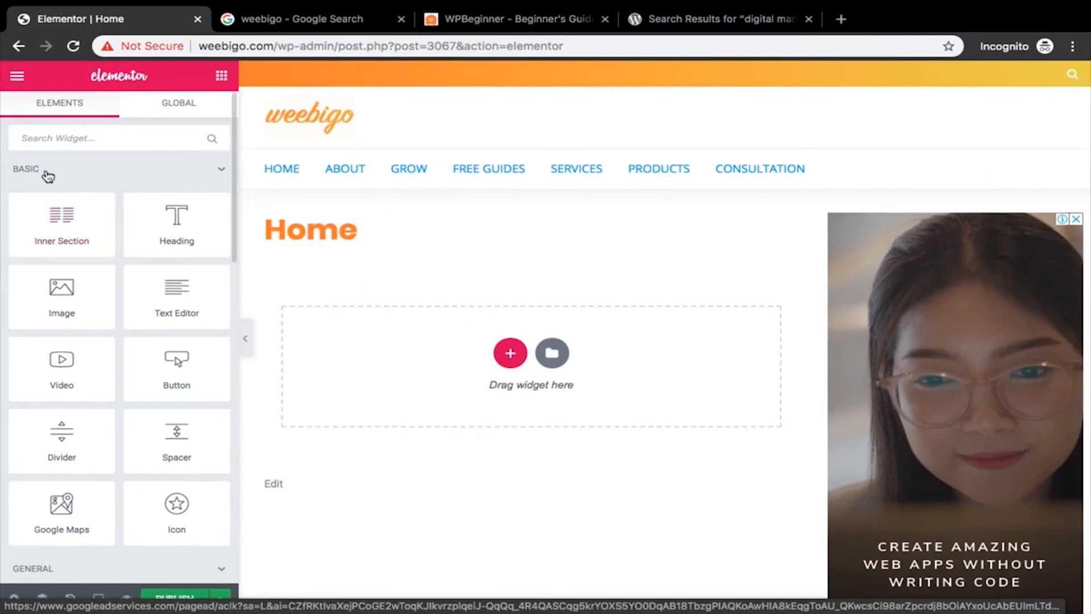
scroll(96, 411, down, 1)
scroll(96, 412, down, 15)
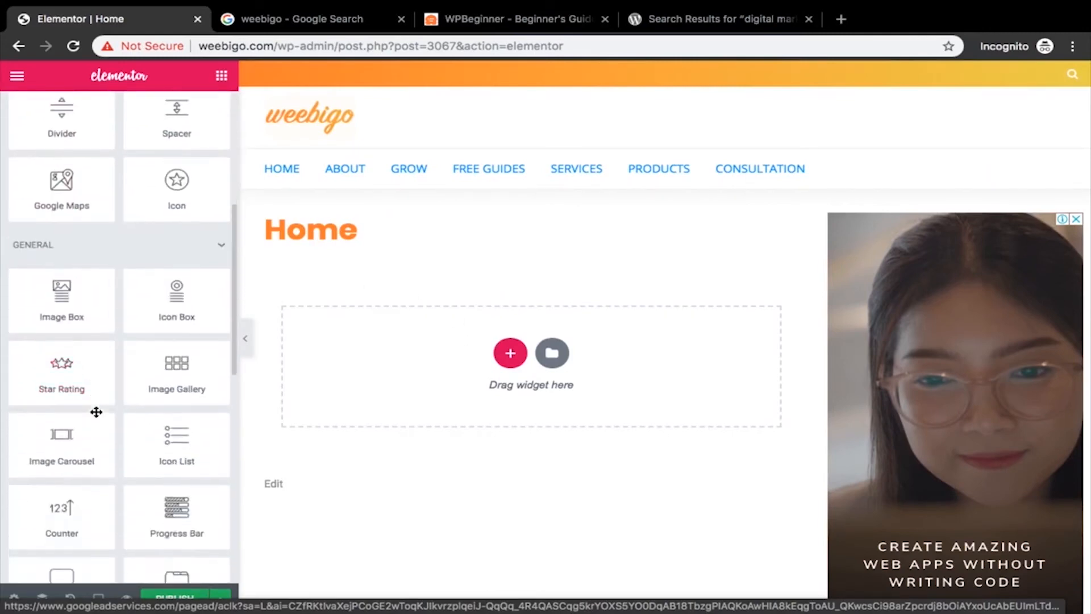
scroll(98, 414, up, 10)
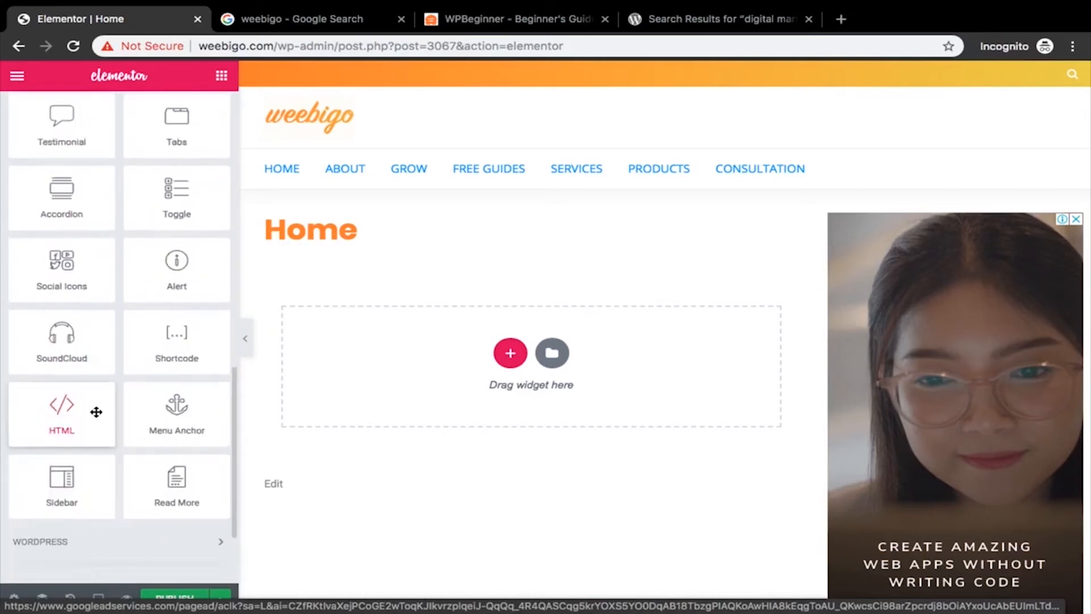
- Review the Global widget section and Elementor's style and settings options, and return to the list of widgets
click(181, 114)
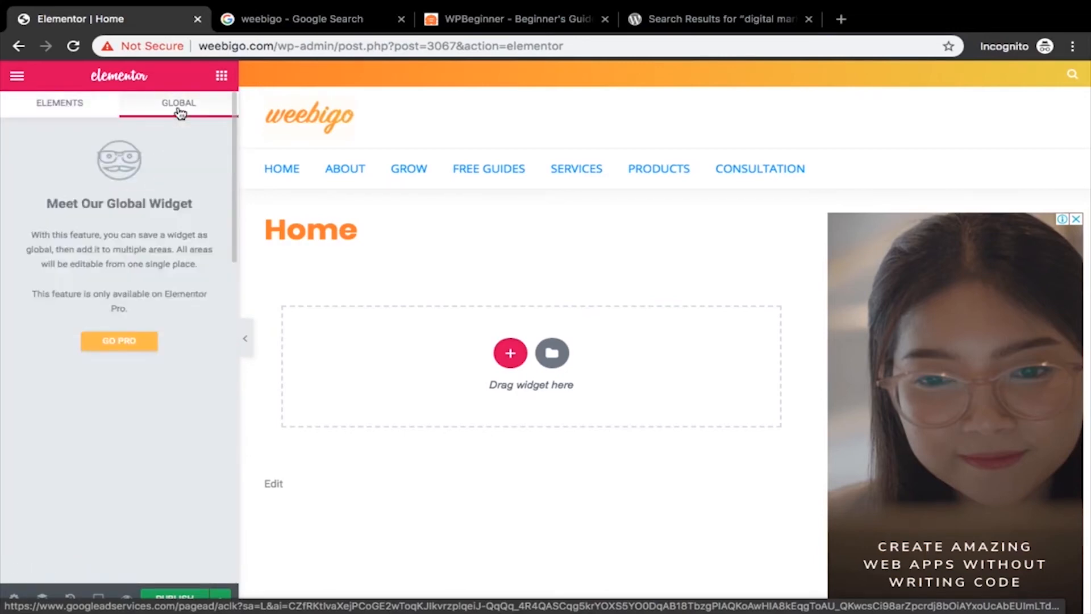
click(87, 114)
click(18, 77)
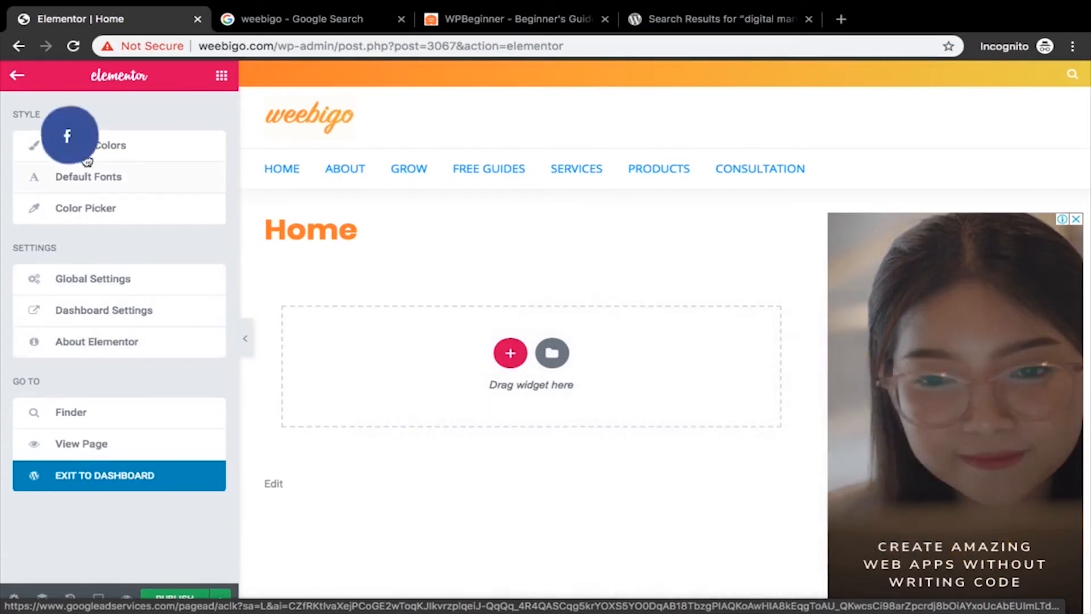
click(23, 72)
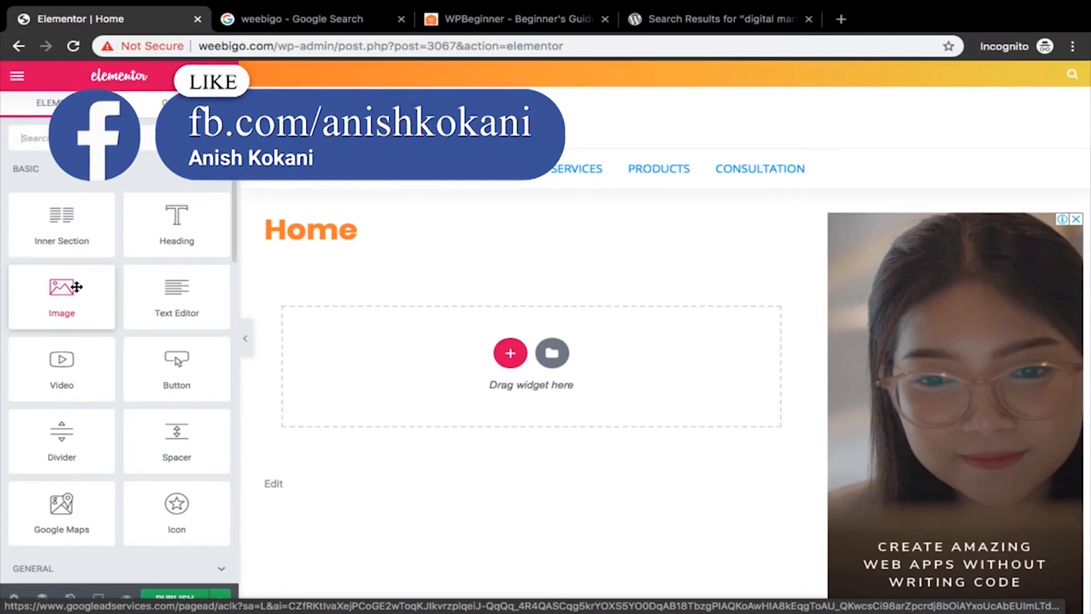
scroll(77, 289, down, 1)
scroll(77, 288, up, 2)
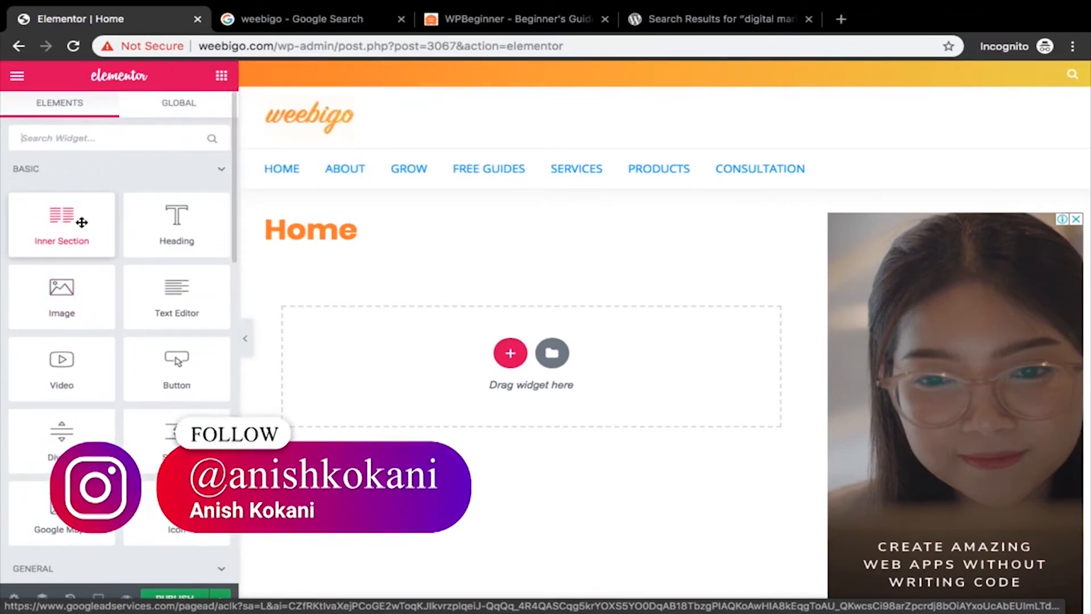
- Add a single-column section to the Home page and review its Style, Advanced and Responsive settings
click(510, 353)
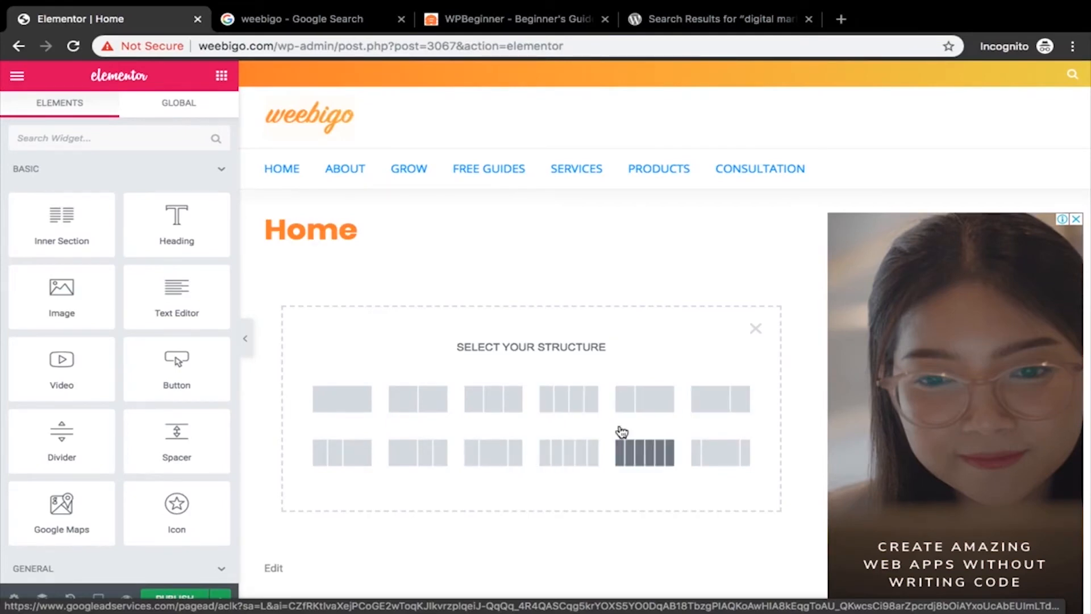
click(353, 405)
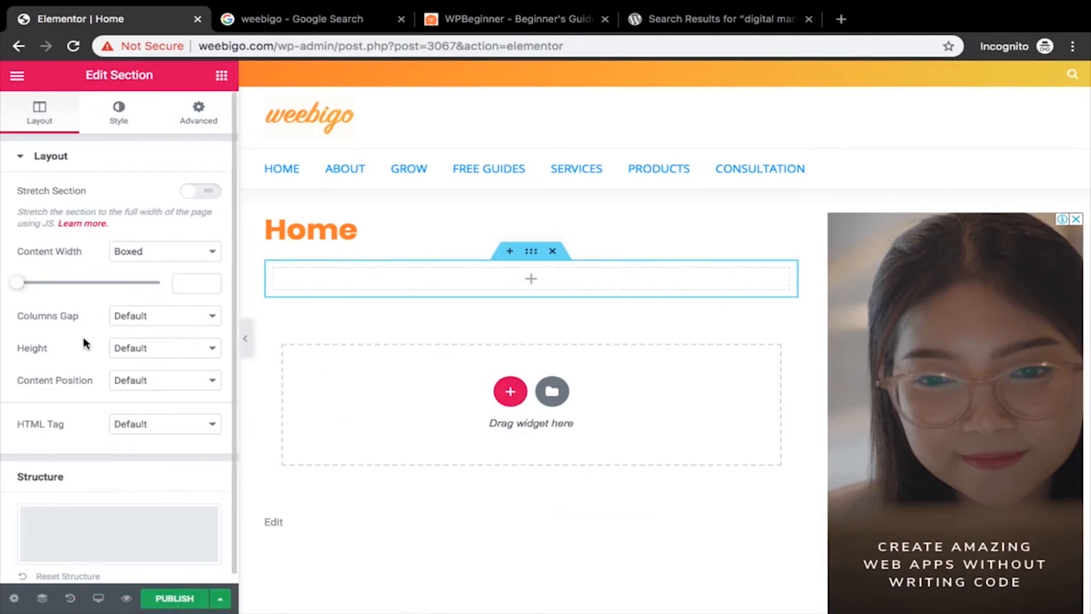
click(121, 116)
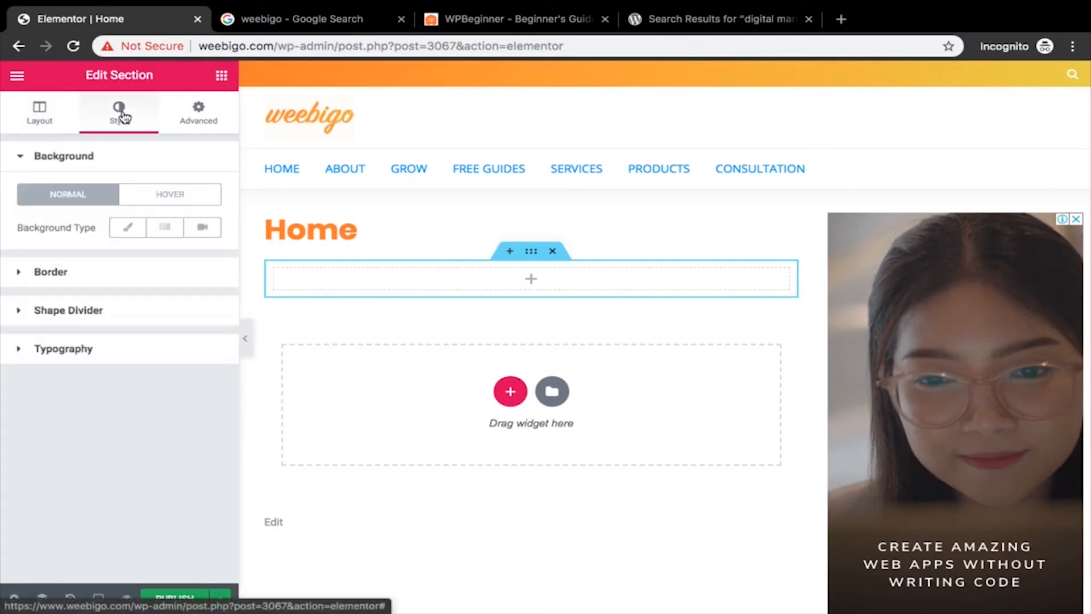
click(196, 126)
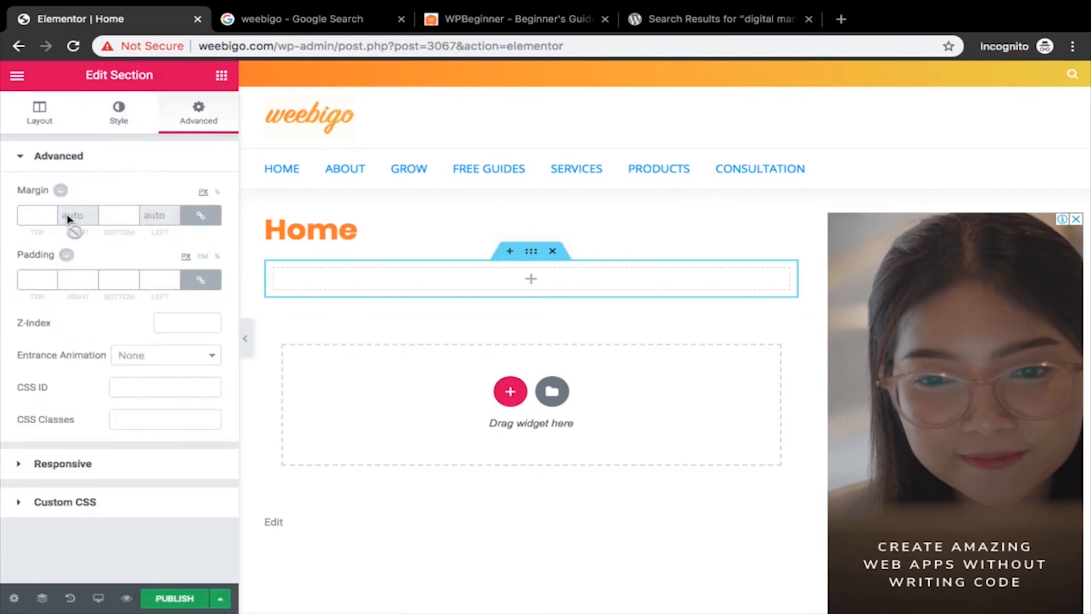
click(40, 463)
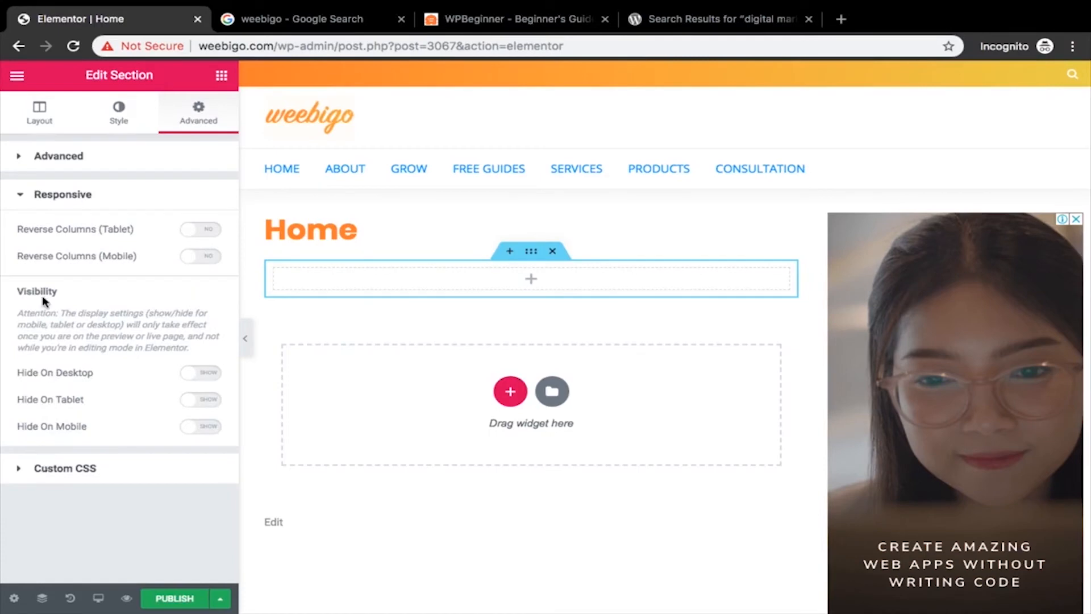
- Return to the list of widgets and place an Image widget in the single-column section below the Home title
click(17, 75)
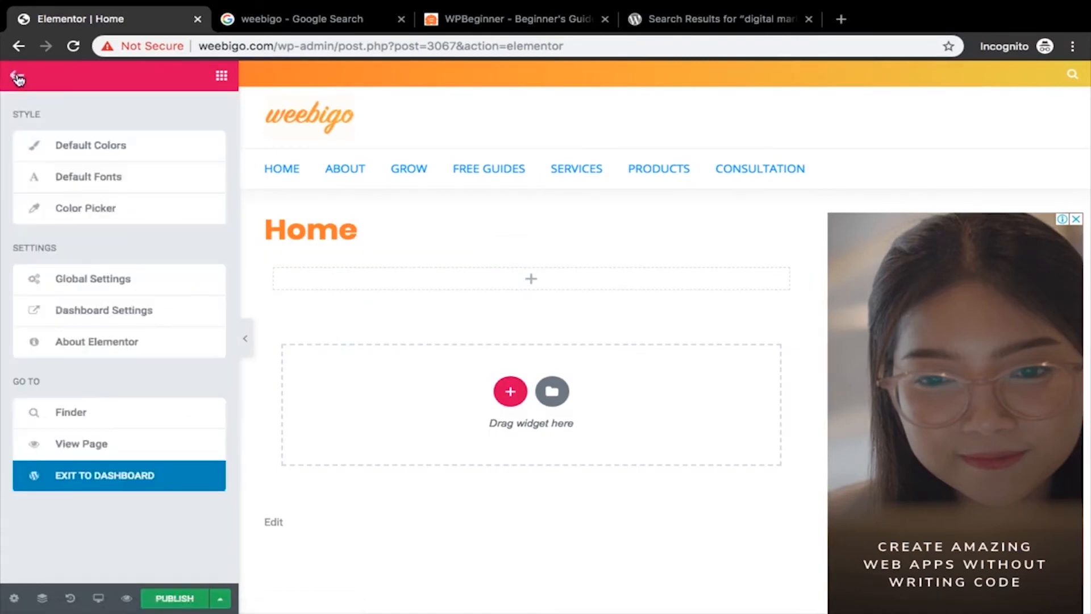
click(222, 78)
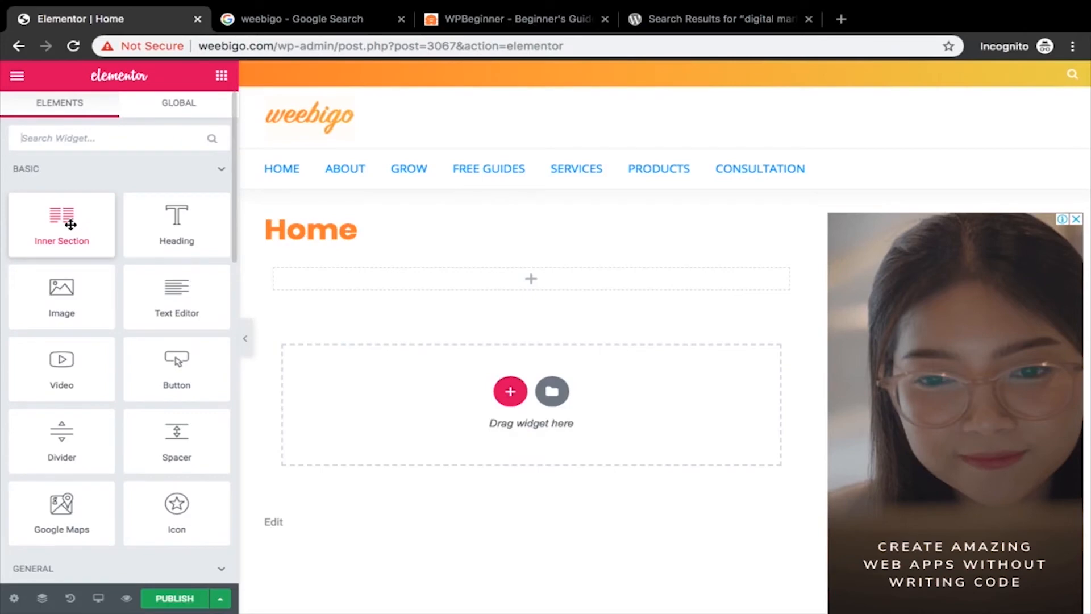
drag(69, 280, 472, 275)
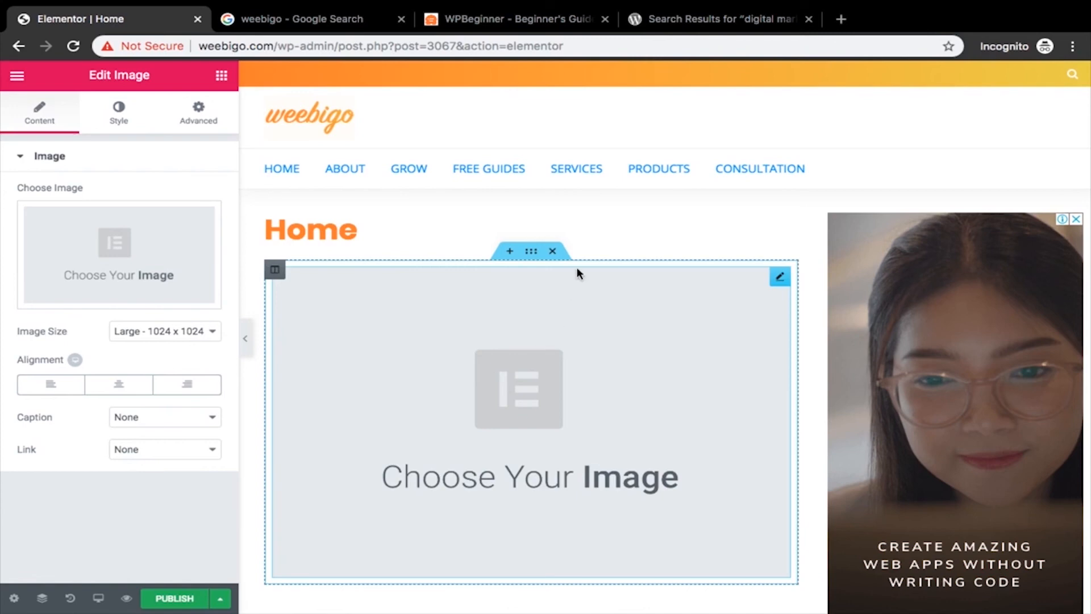
- Delete the section holding the Image widget, add a new single-column section in its place, and return to the list of widgets
click(553, 252)
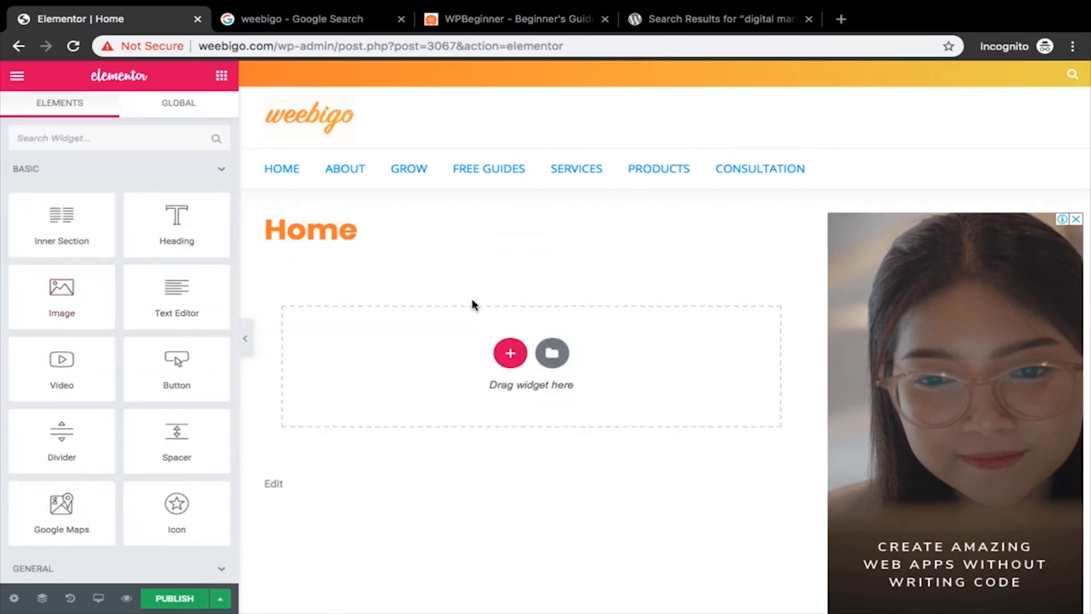
click(510, 352)
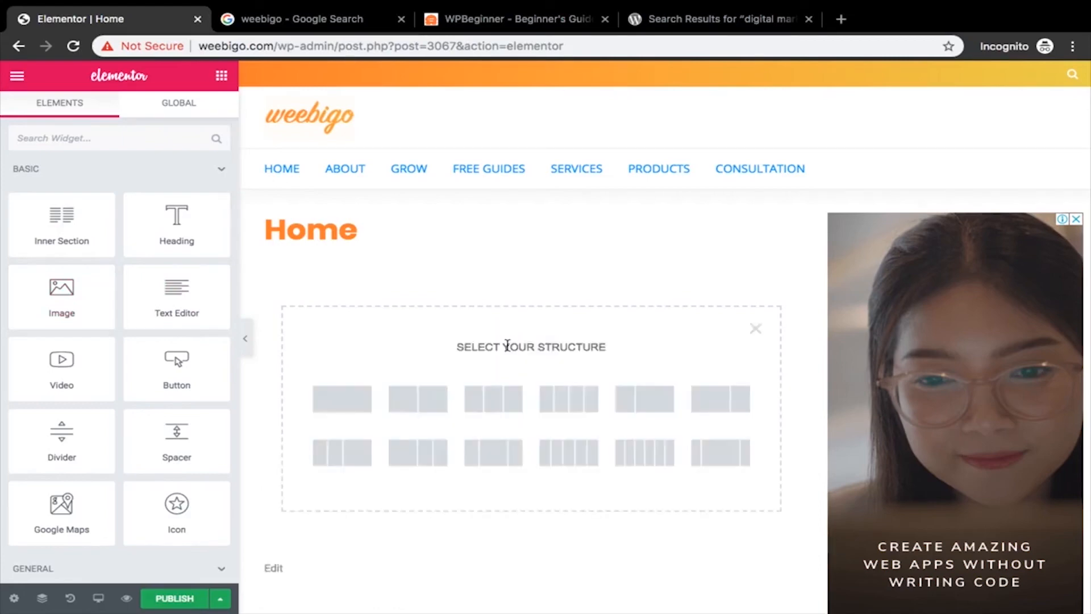
click(356, 402)
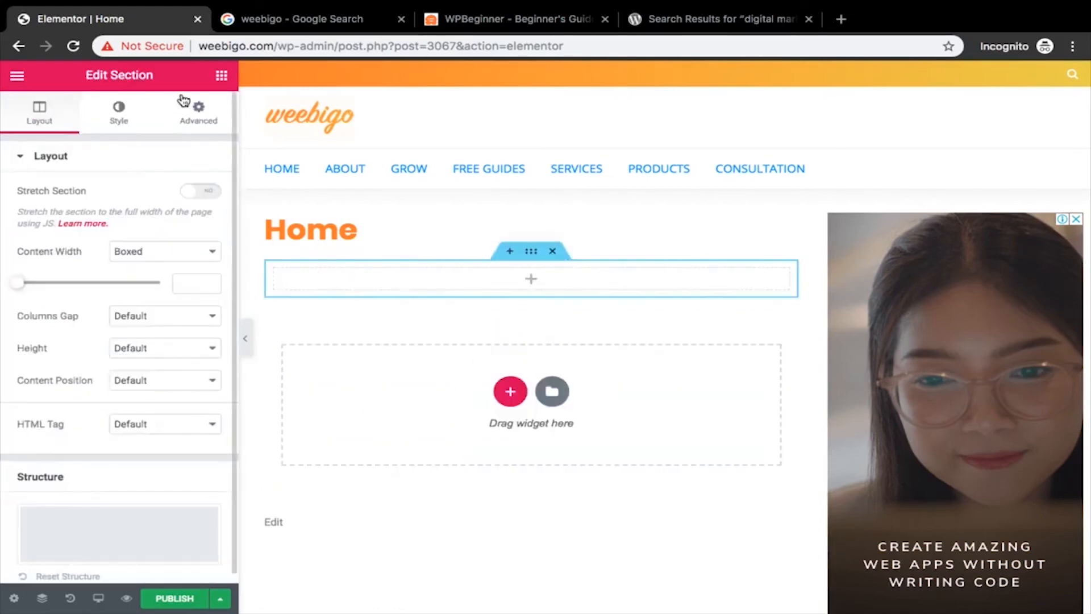
click(221, 75)
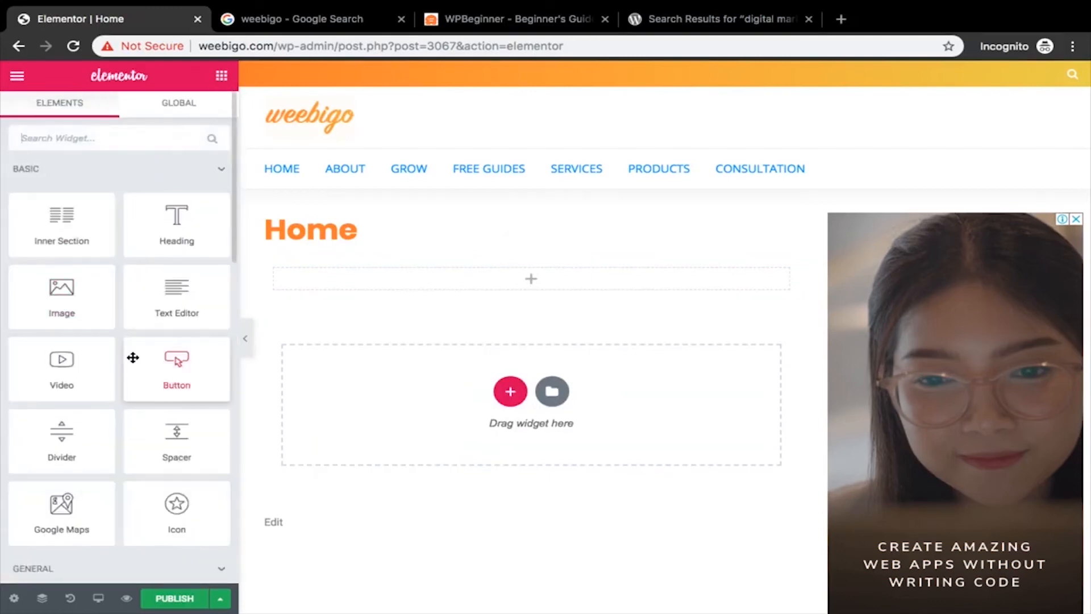
scroll(54, 381, down, 3)
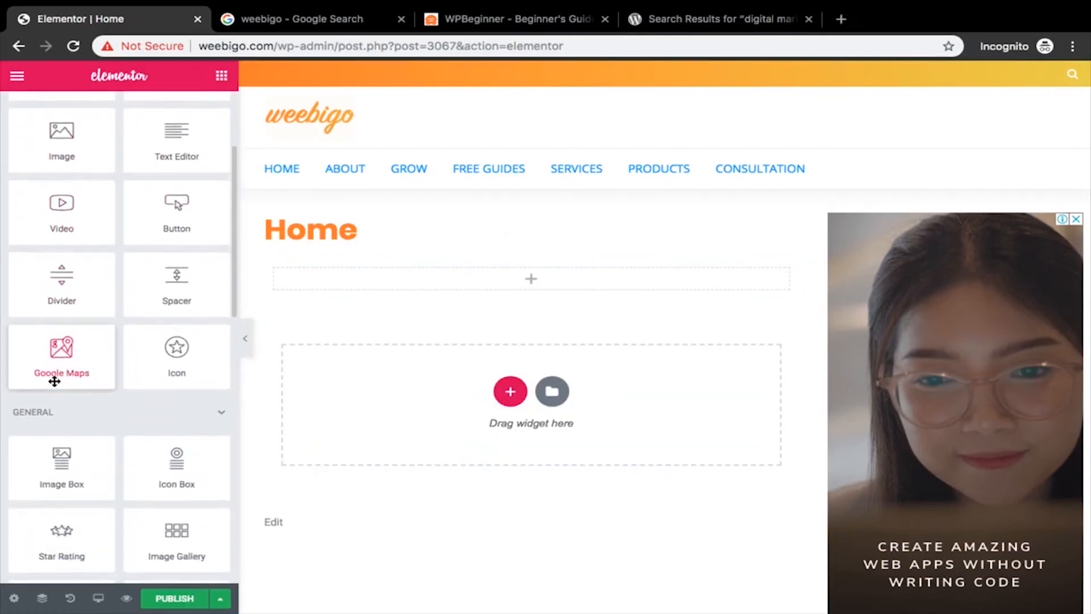
scroll(127, 287, up, 3)
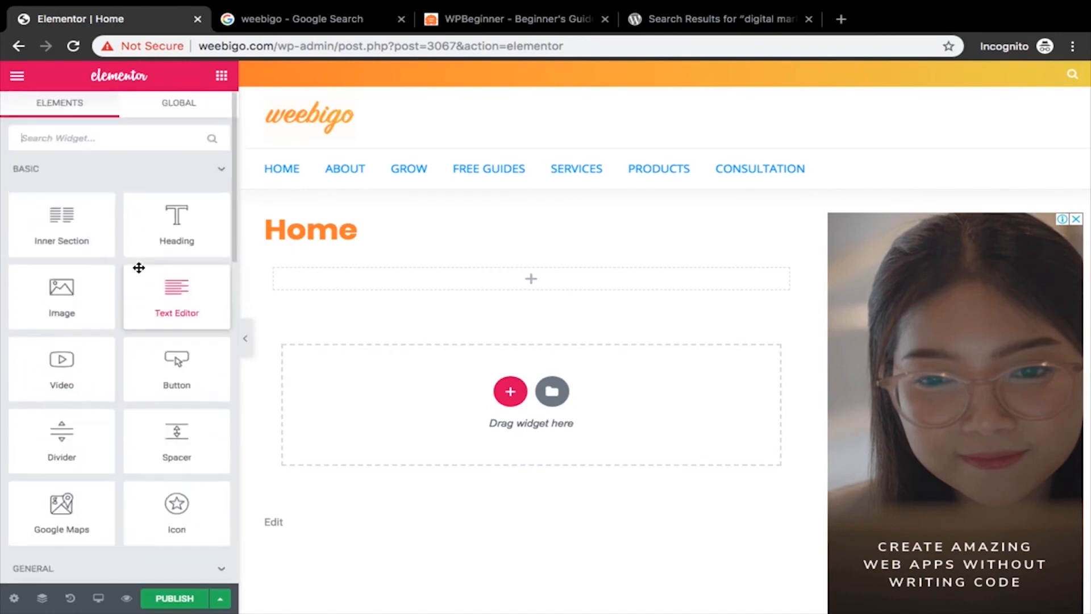
scroll(492, 271, down, 5)
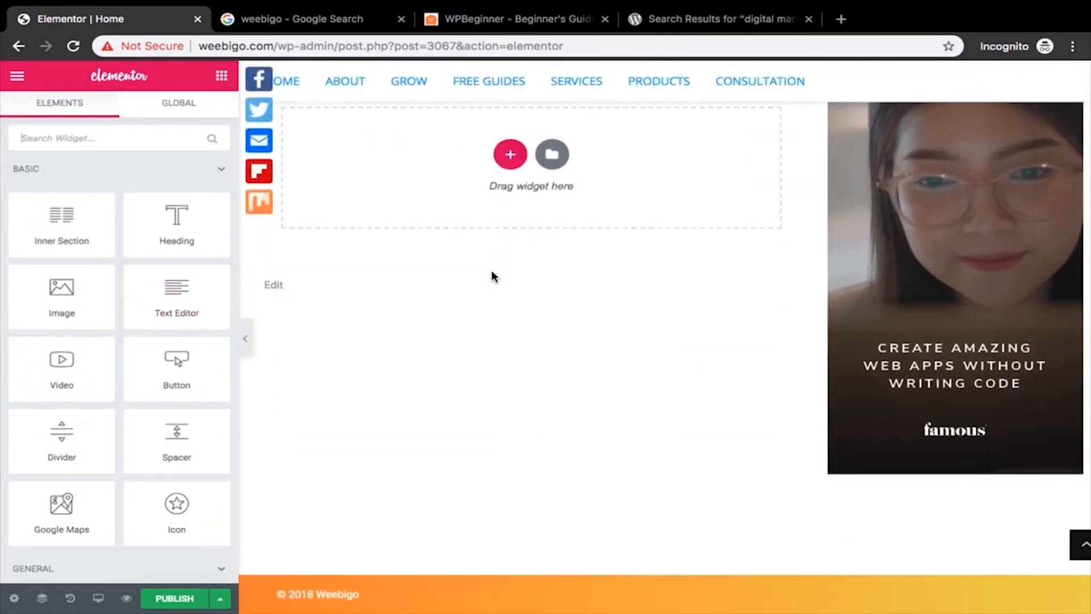
scroll(492, 271, up, 5)
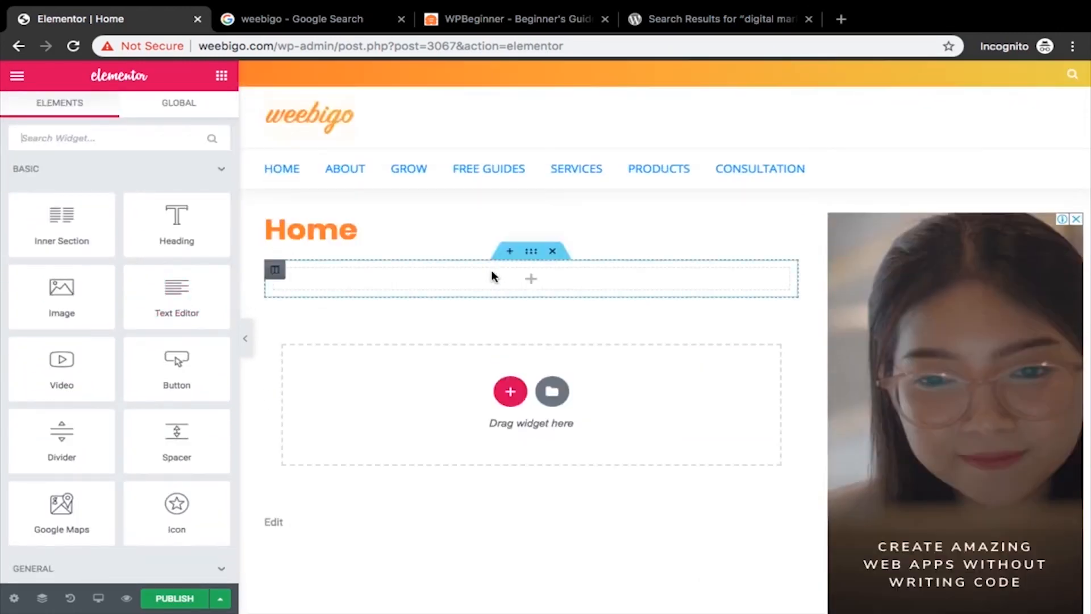